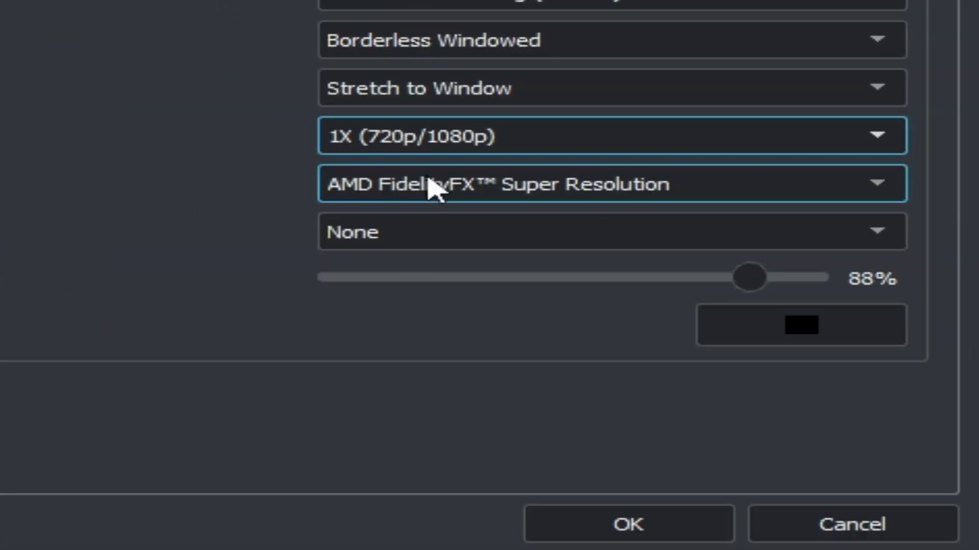
click(591, 190)
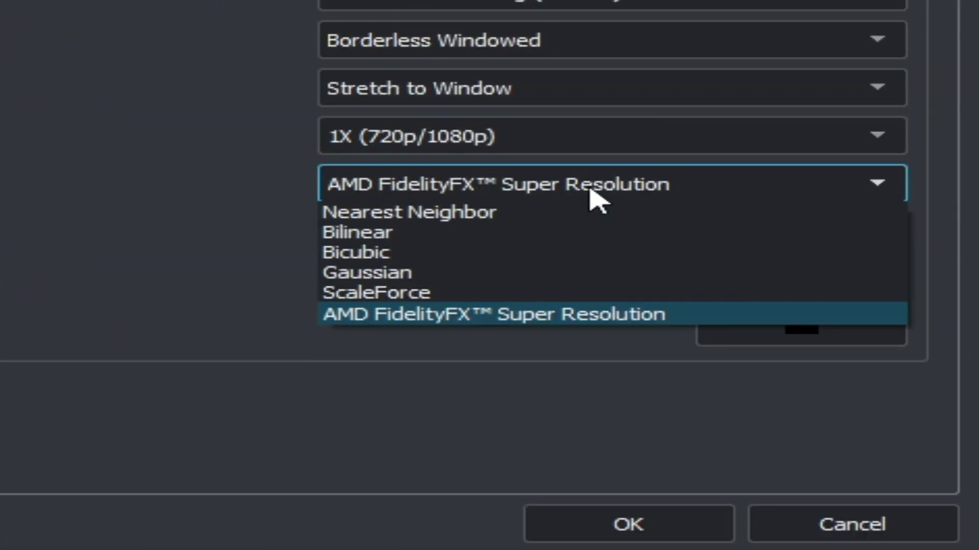
click(452, 317)
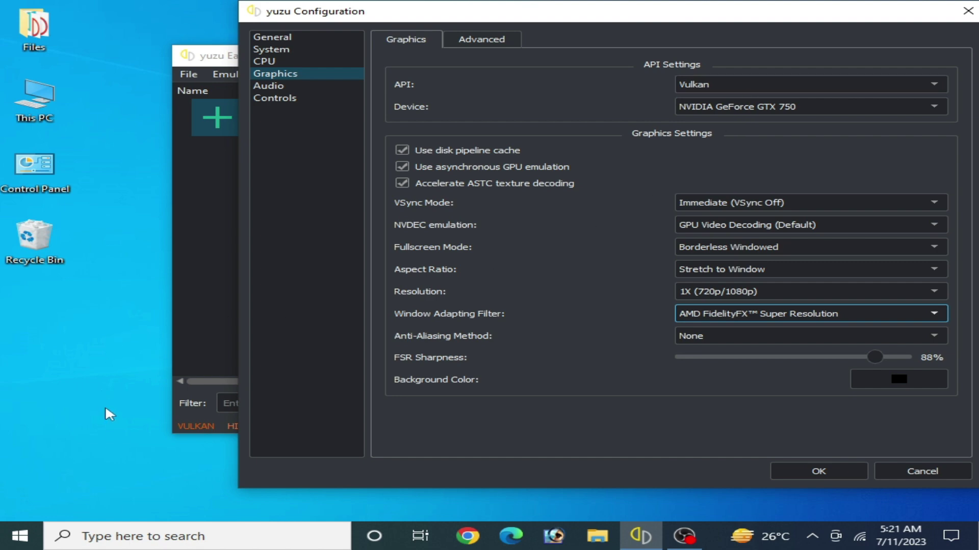
click(141, 536)
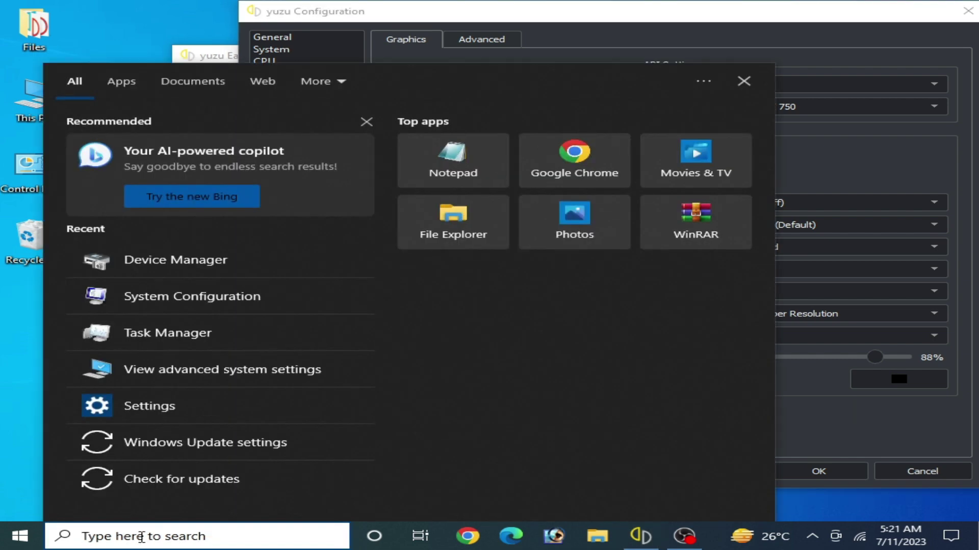
- Open Device Manager via 'dev' and select the NVIDIA GeForce GTX 750 under Display adapters
text(dev)
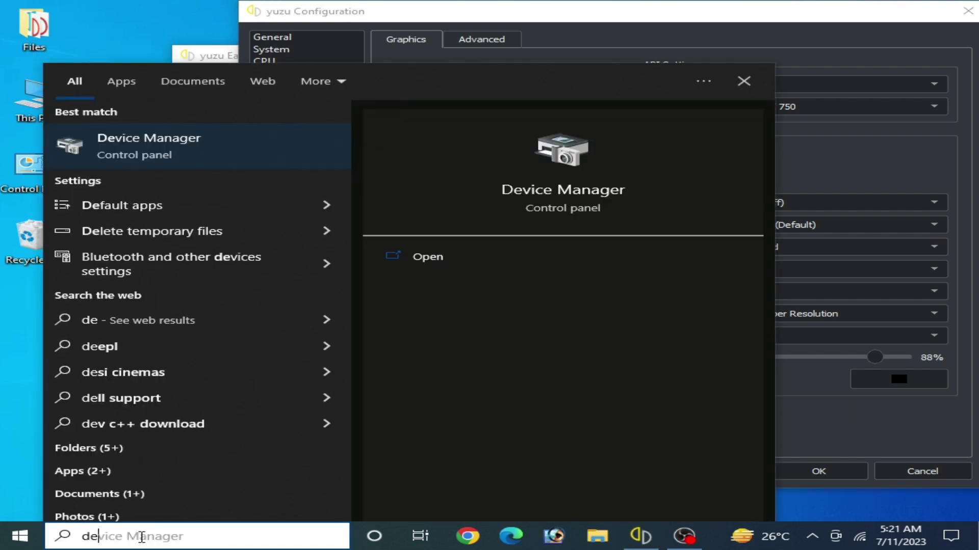
click(179, 148)
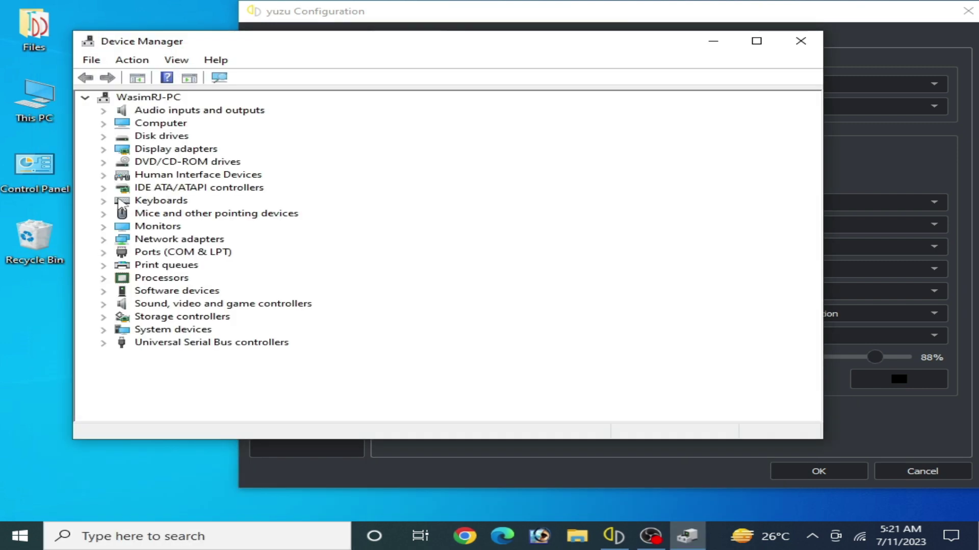
click(104, 150)
click(193, 162)
- Check the GTX 750 driver is version 31.0.15.3640 in its properties, then cancel
right_click(194, 162)
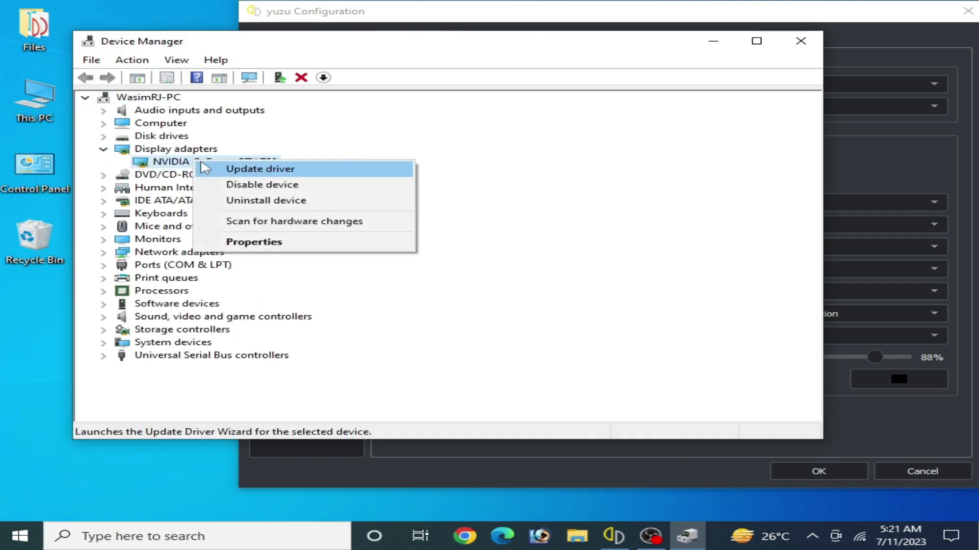
click(266, 241)
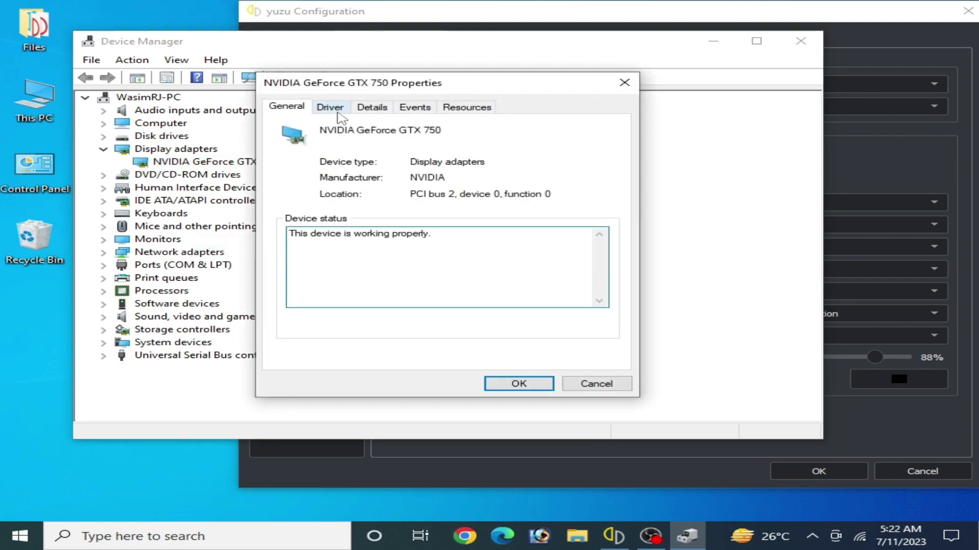
click(337, 113)
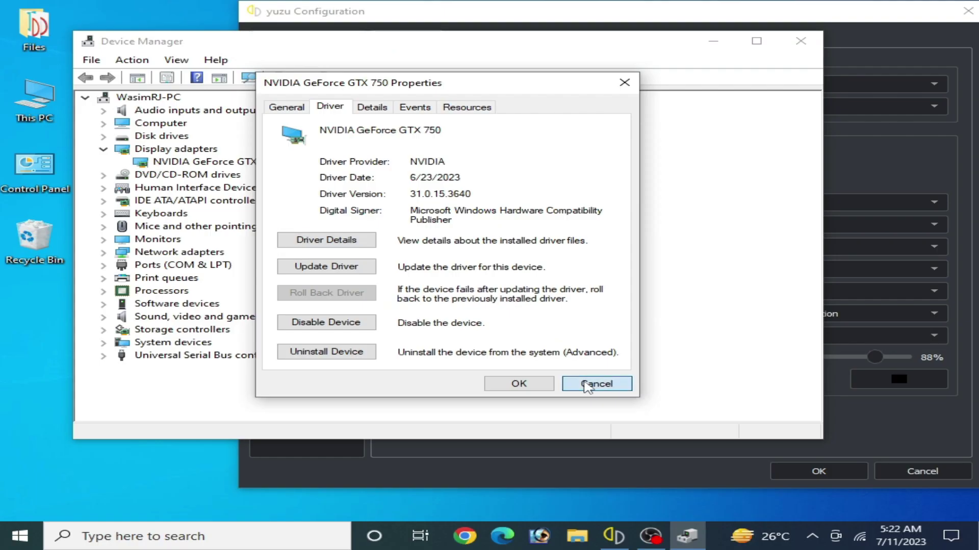
click(597, 385)
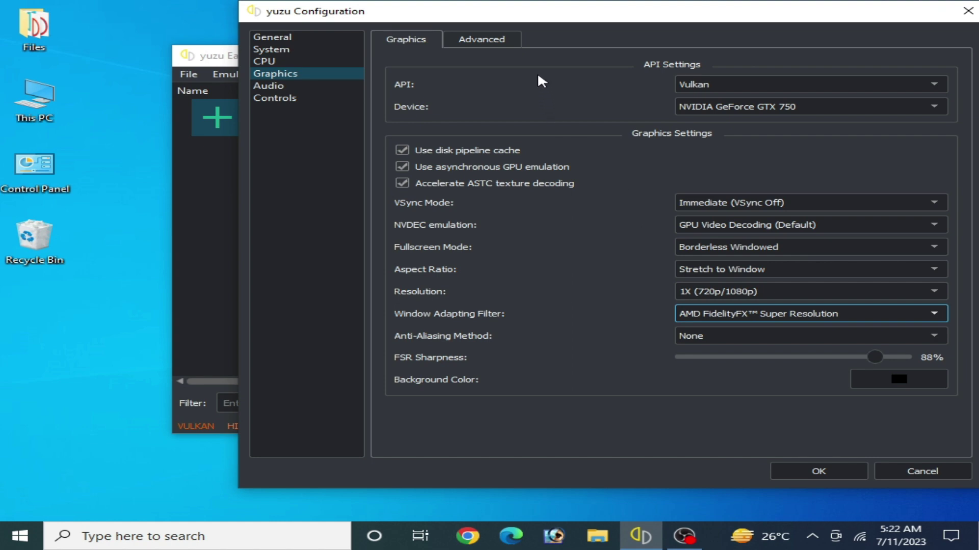
- On yuzu's Advanced graphics tab, uncheck 'Decode ASTC textures asynchronously (Hack)', keeping asynchronous presentation enabled
click(482, 40)
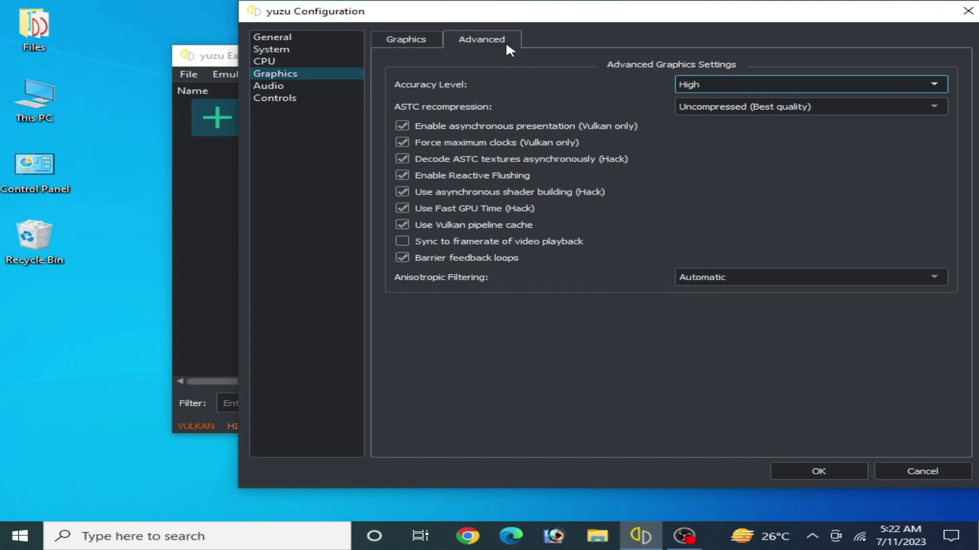
drag(535, 19, 416, 37)
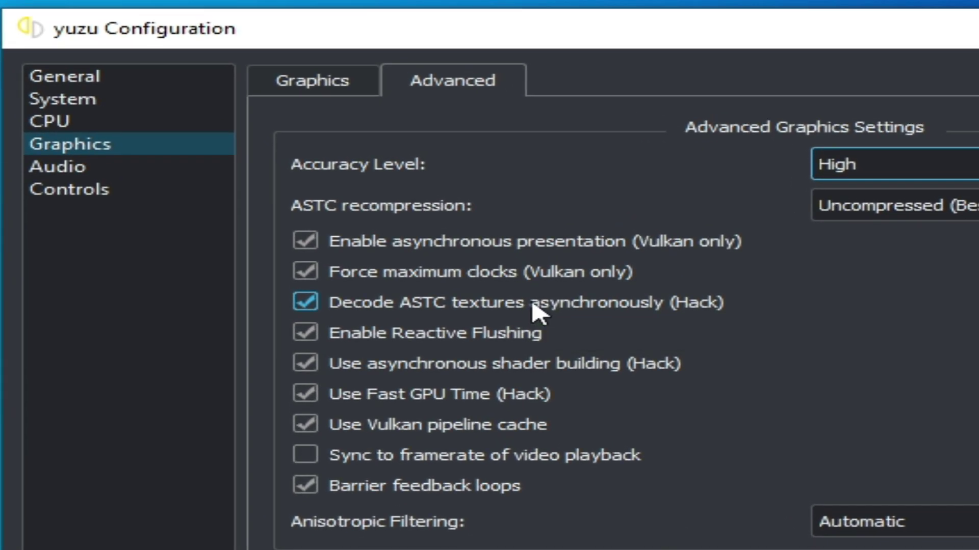
click(307, 306)
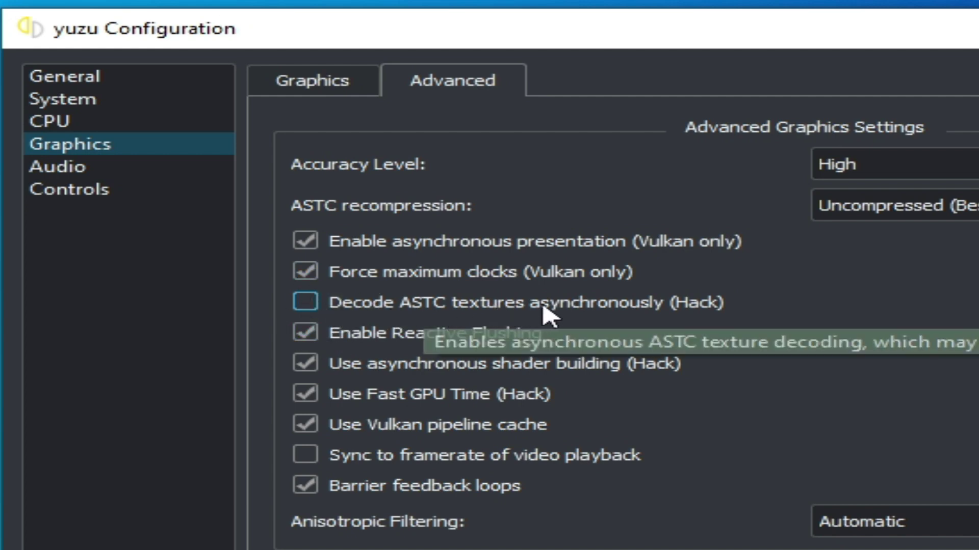
click(309, 308)
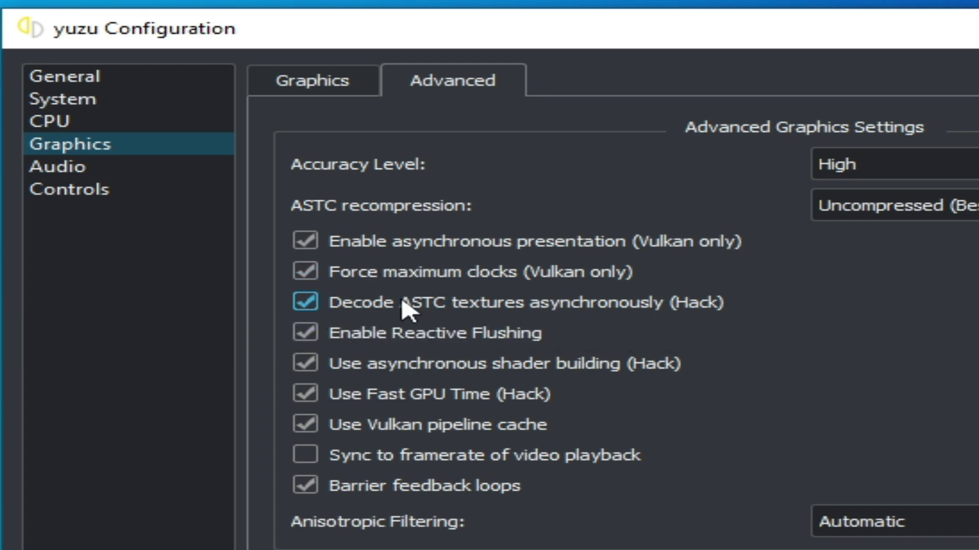
click(306, 302)
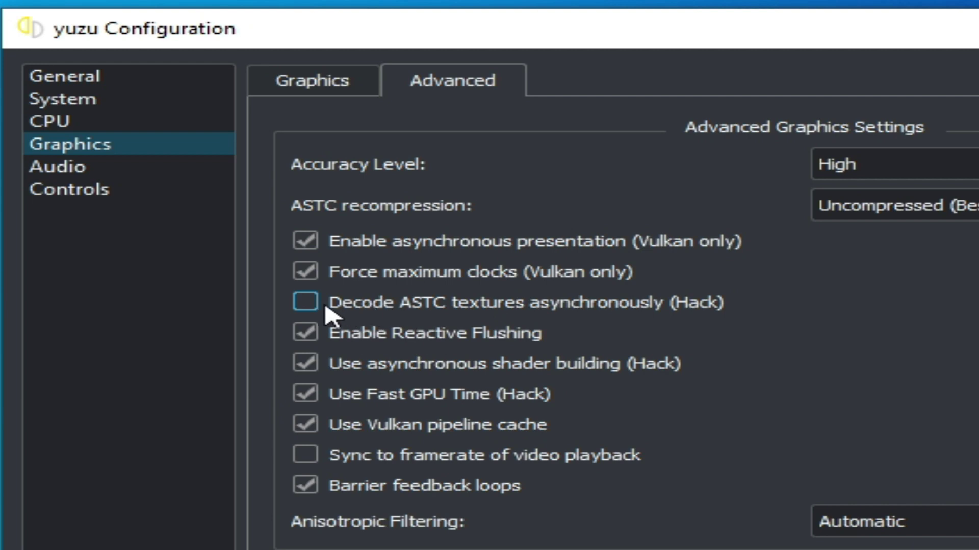
click(312, 241)
click(313, 242)
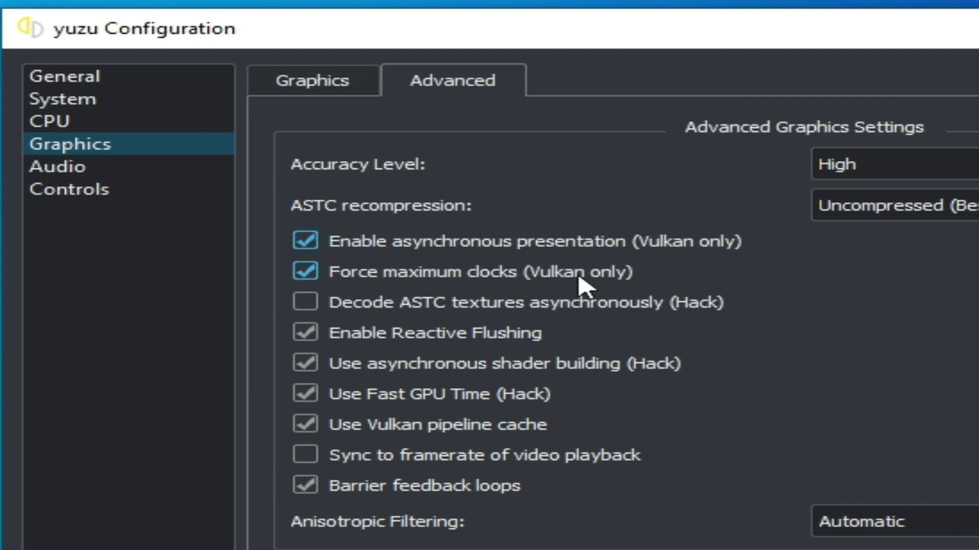
mouse_move(349, 379)
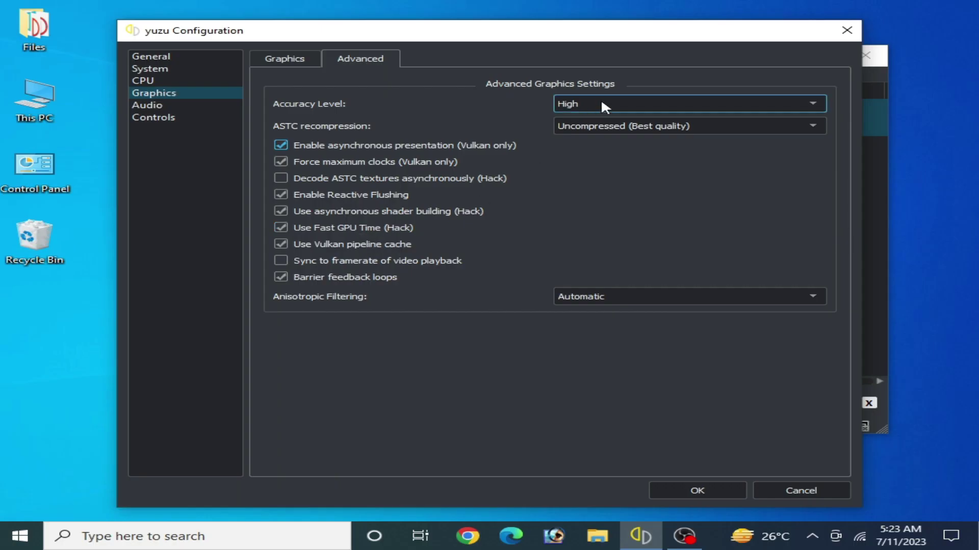
click(908, 166)
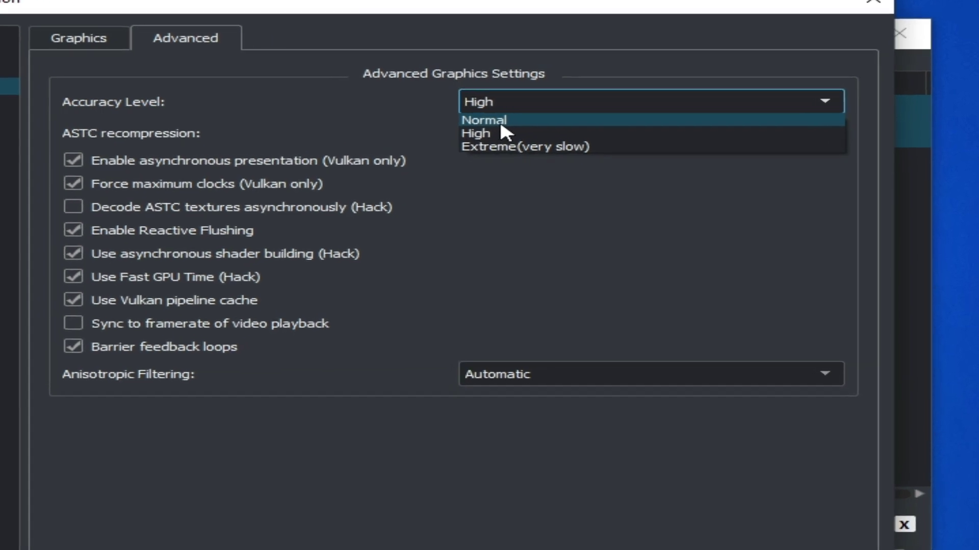
click(433, 137)
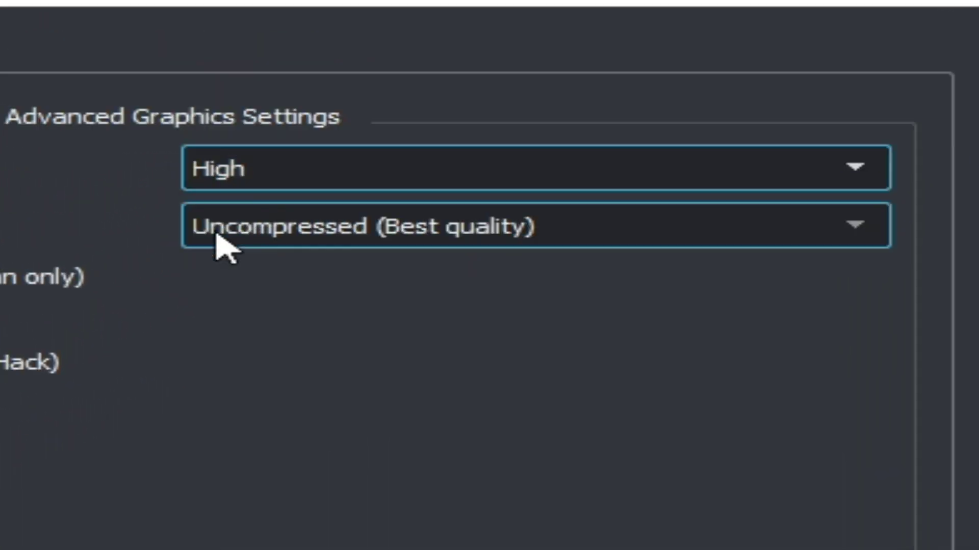
click(286, 171)
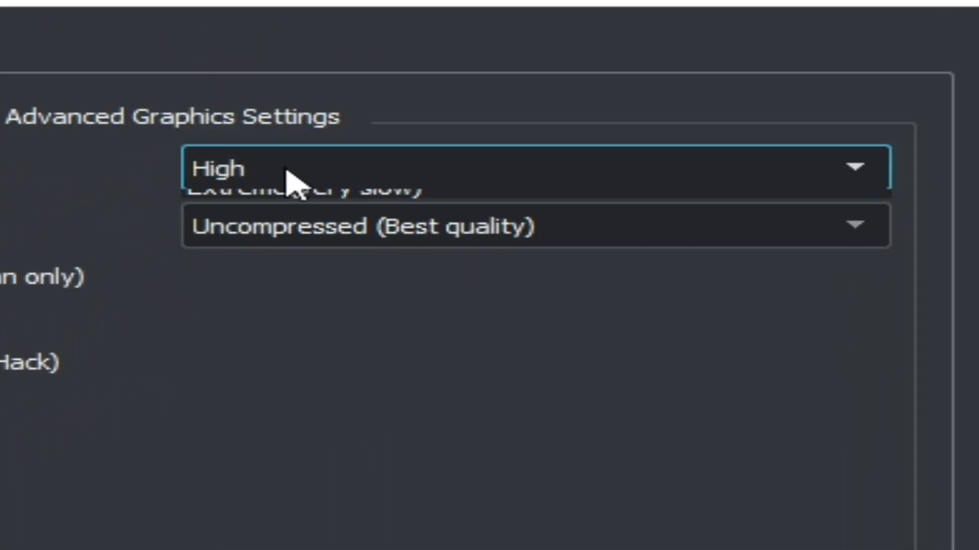
click(239, 207)
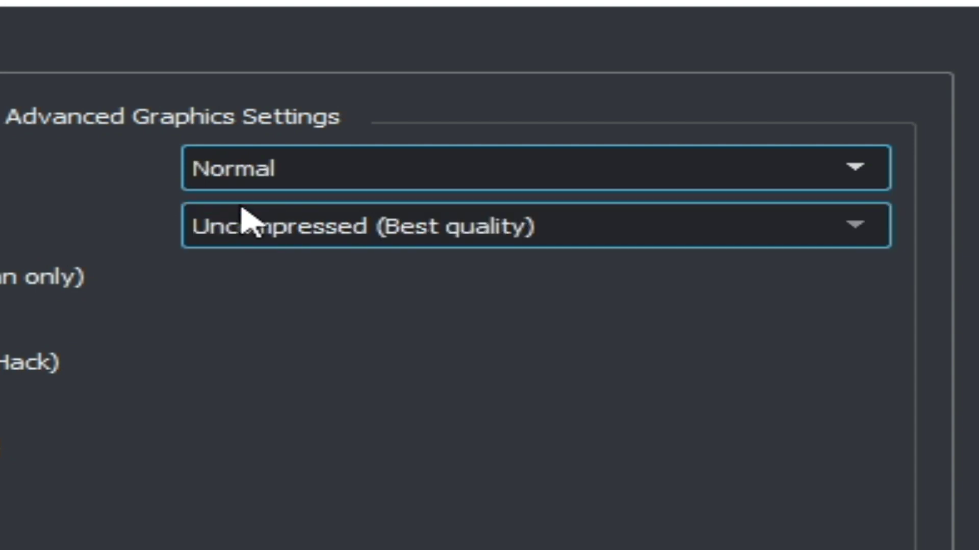
click(283, 176)
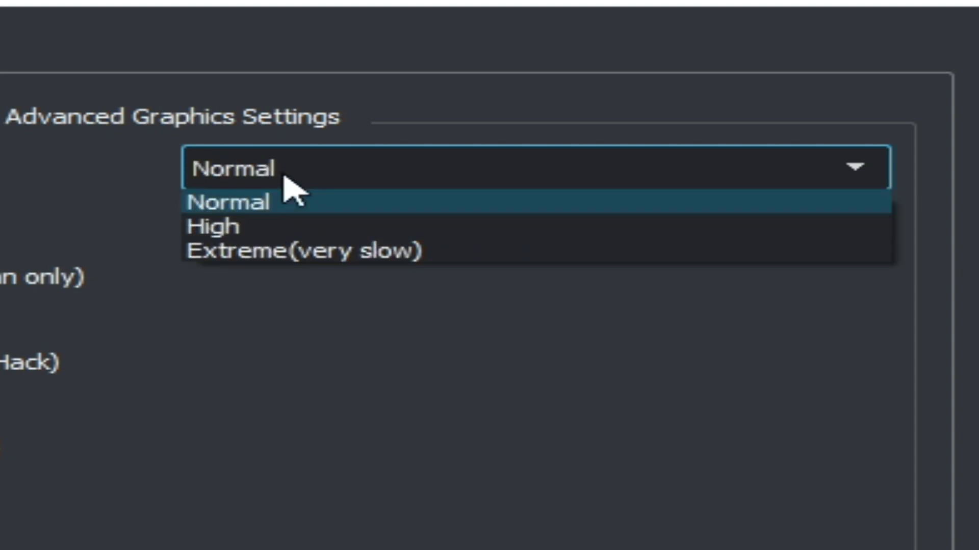
click(218, 227)
click(323, 230)
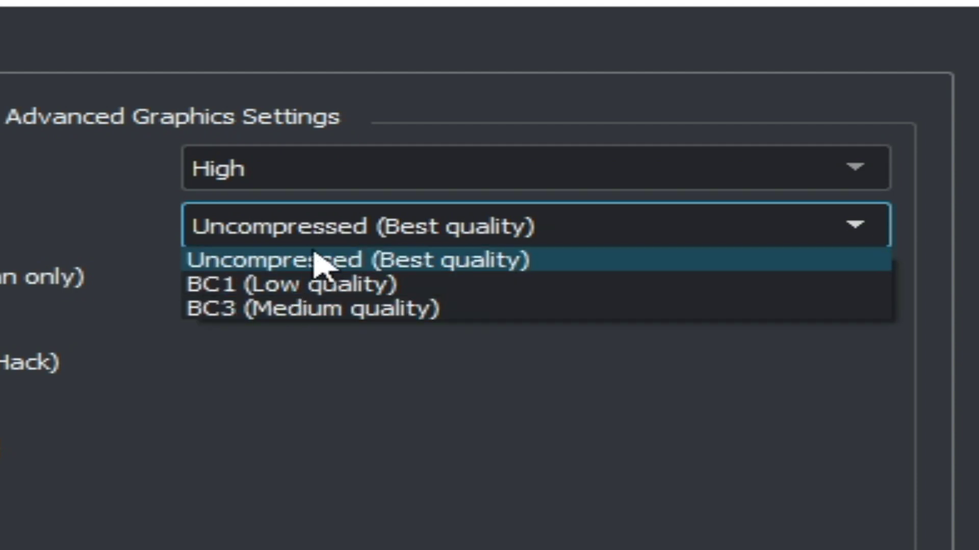
click(318, 263)
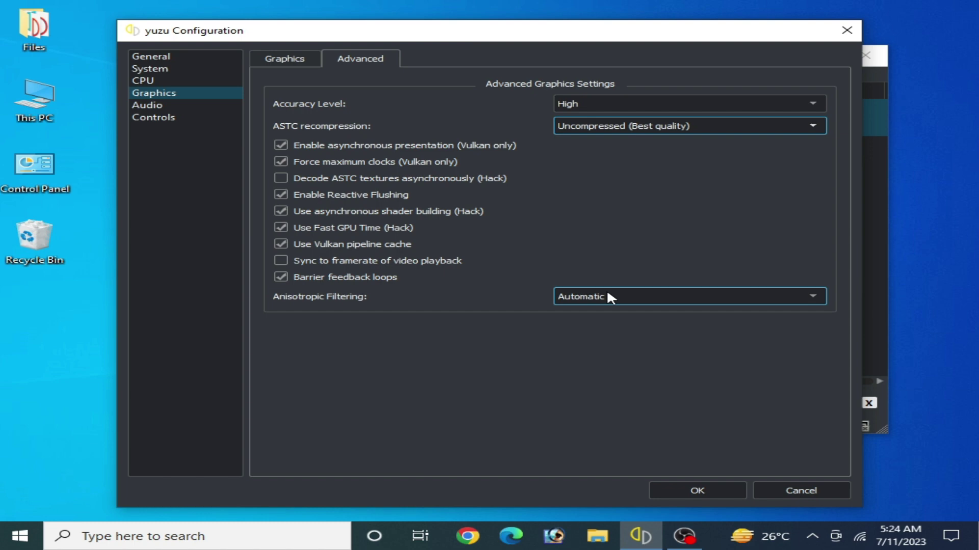
click(609, 298)
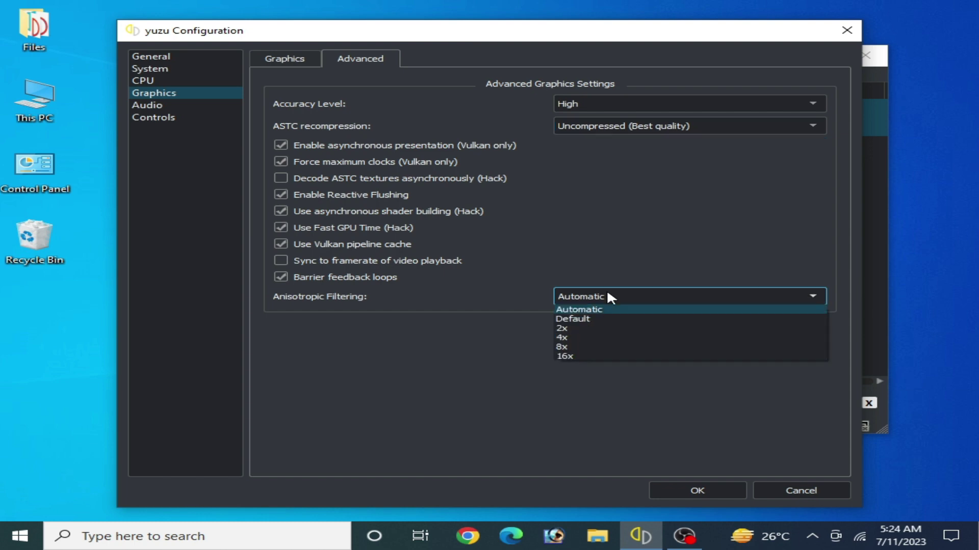
click(580, 309)
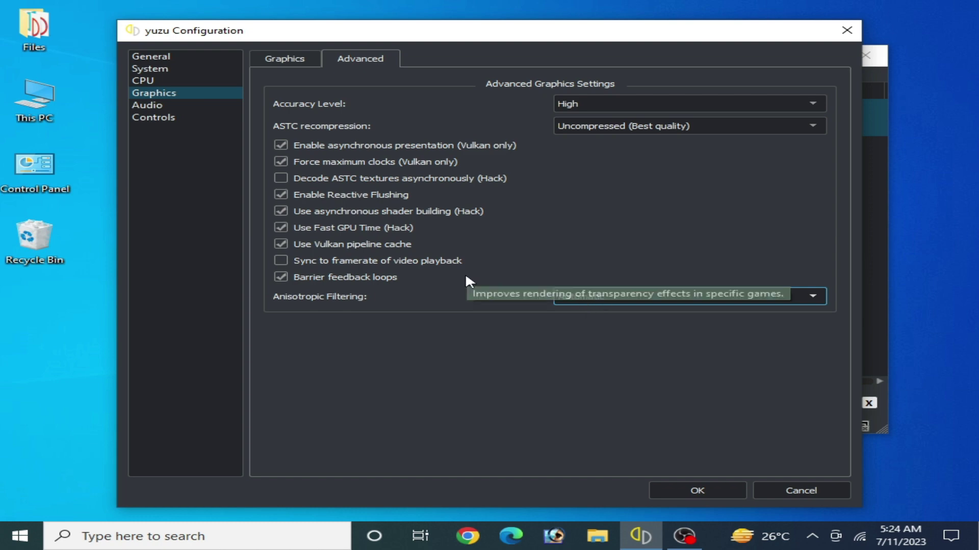
click(142, 116)
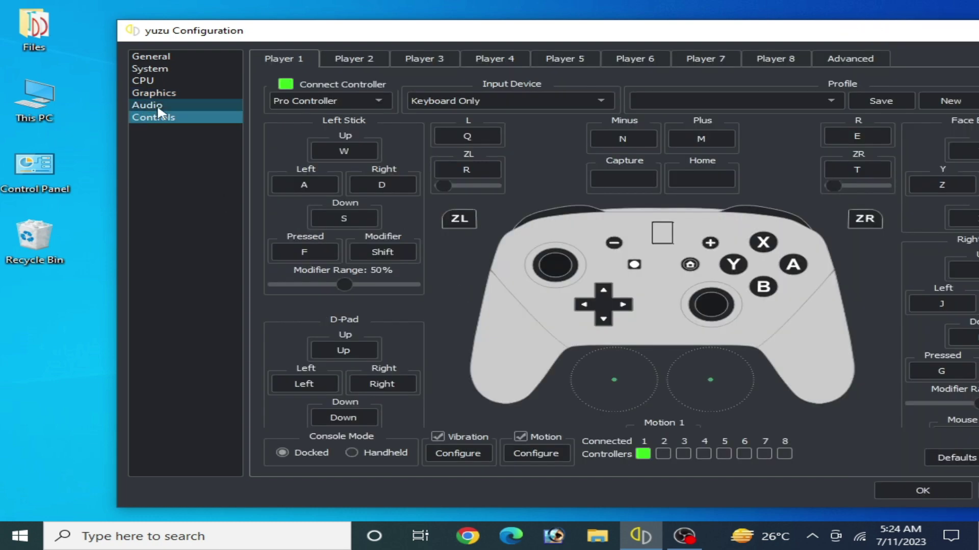
- Set Console Mode to Handheld in yuzu's Controls settings and confirm with OK
click(157, 106)
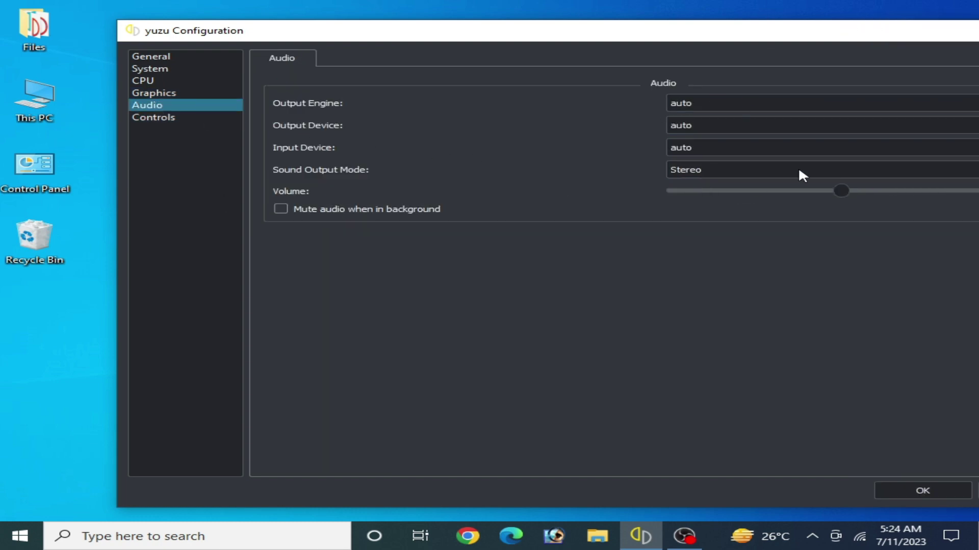
click(156, 119)
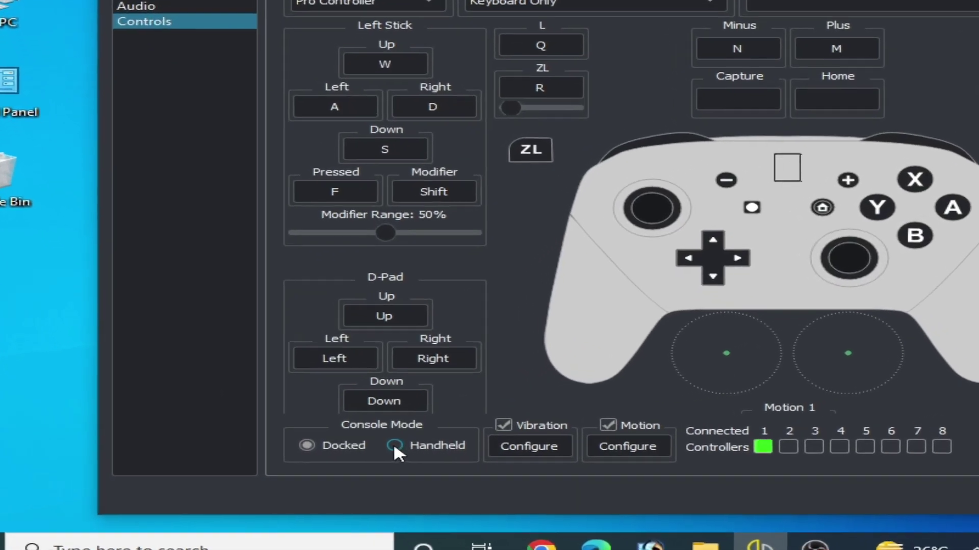
click(351, 453)
click(318, 442)
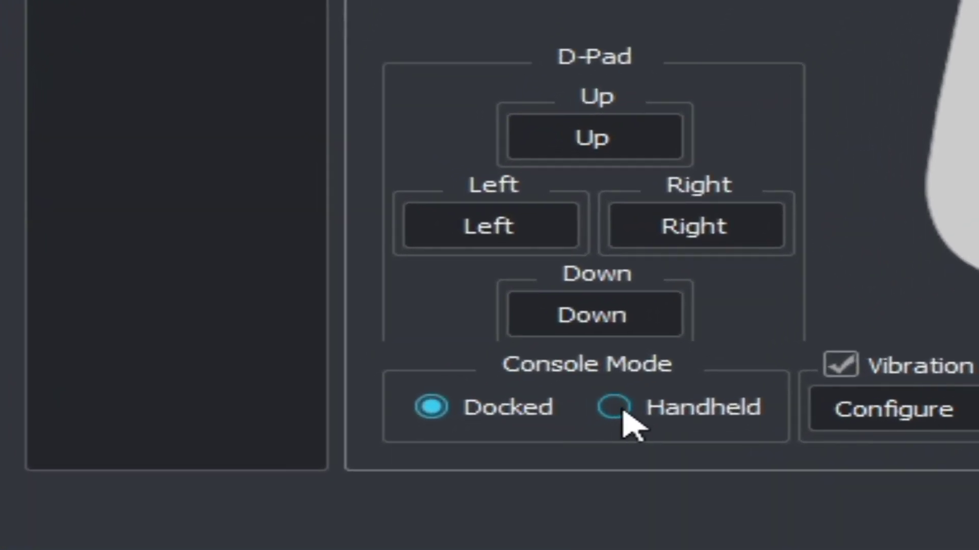
click(622, 410)
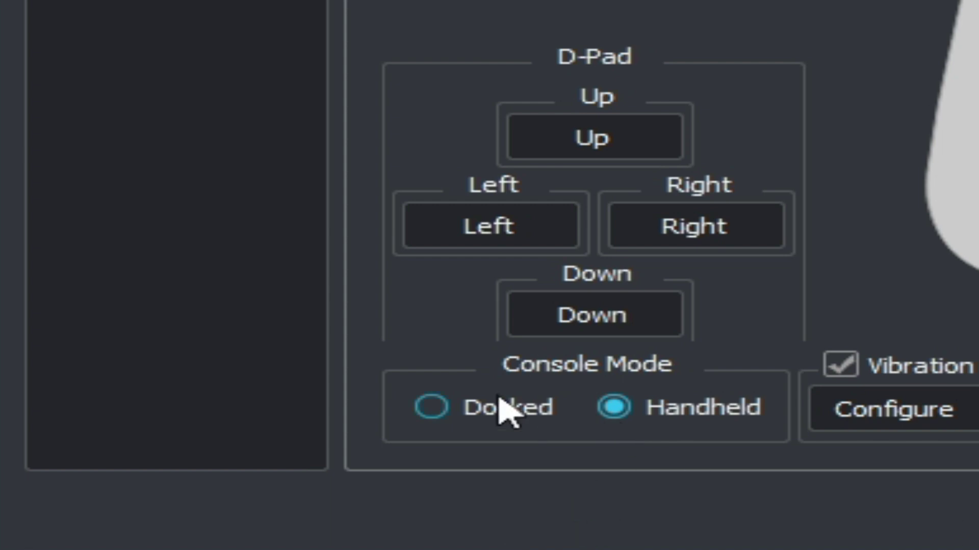
click(434, 423)
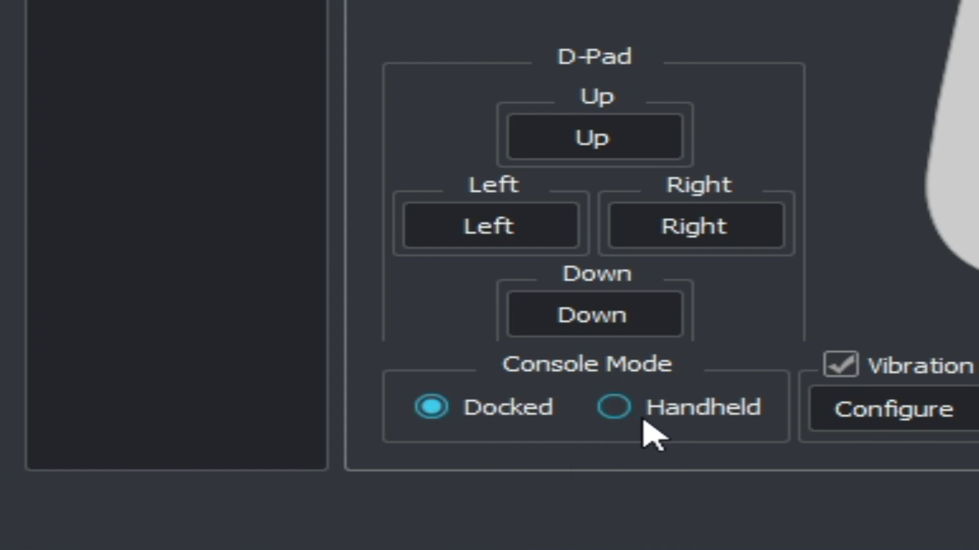
click(614, 408)
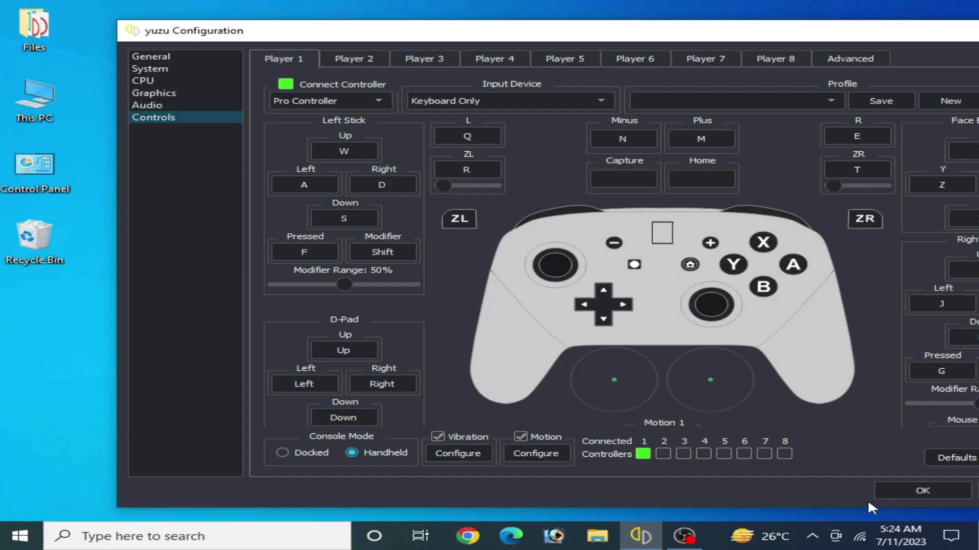
click(885, 484)
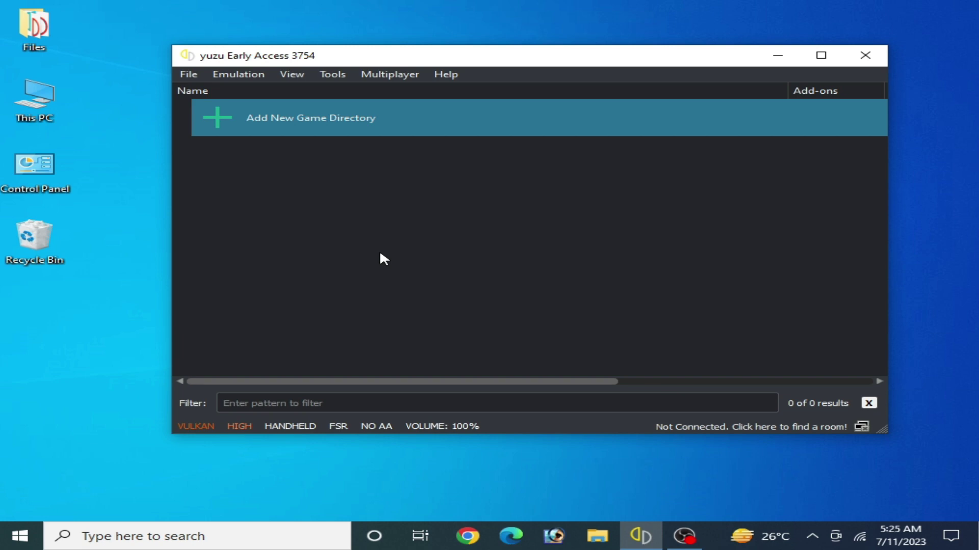
- Remove the old yuzu entry from Windows display Graphics settings
right_click(55, 331)
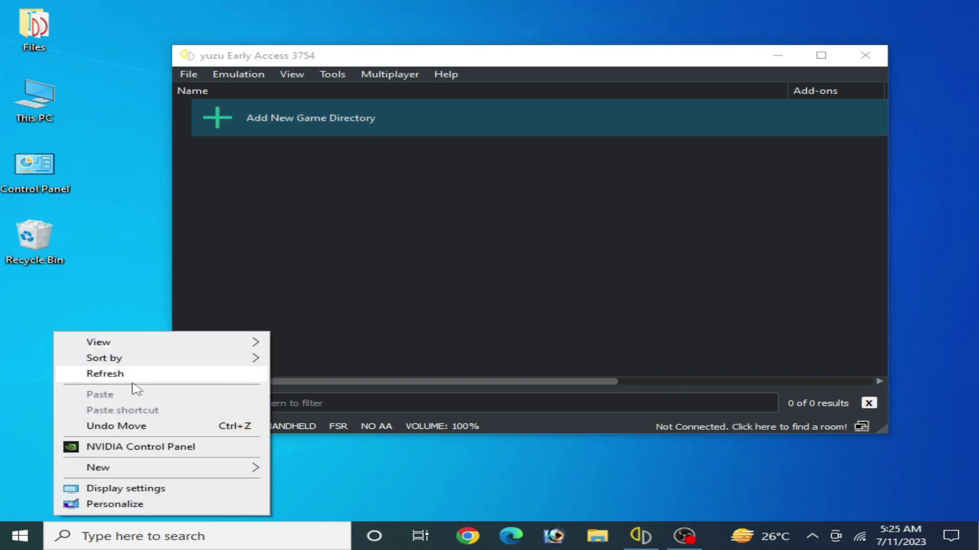
click(130, 490)
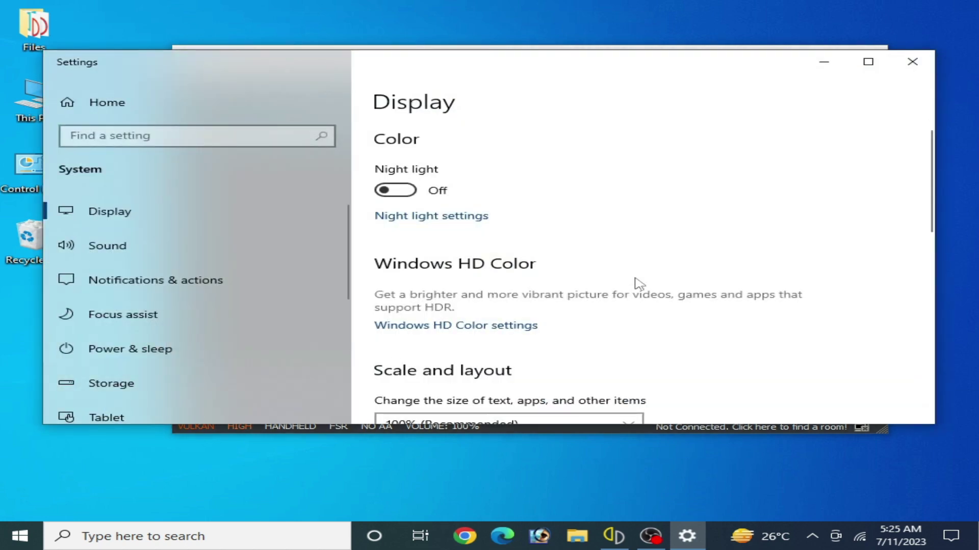
drag(925, 176, 933, 311)
click(443, 284)
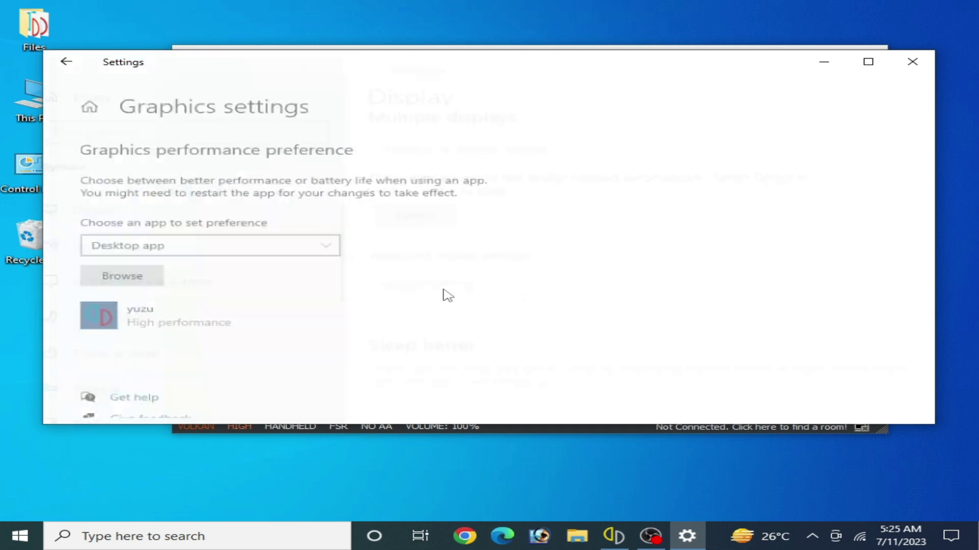
click(285, 320)
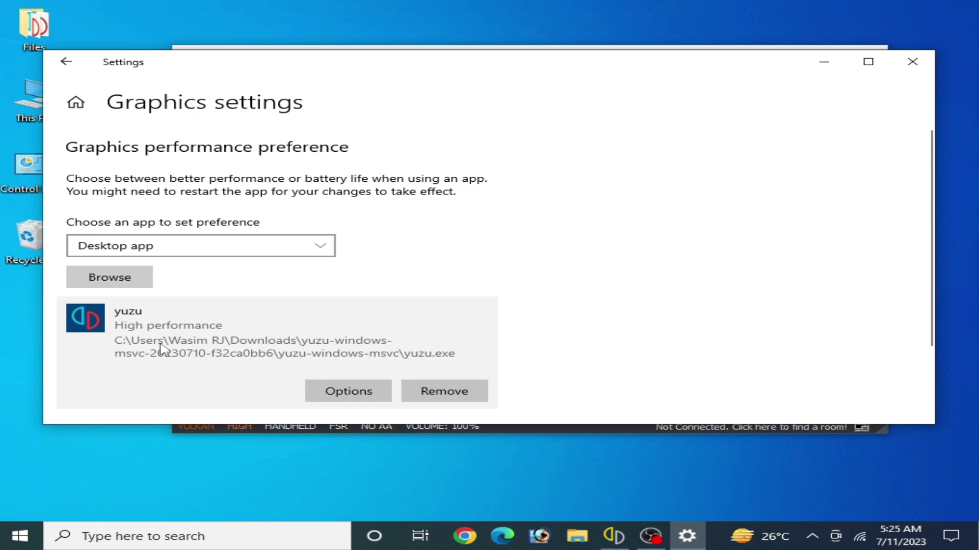
click(417, 384)
- Add the early-access yuzu.exe, found via the desktop shortcut's target folder, to the list
click(128, 282)
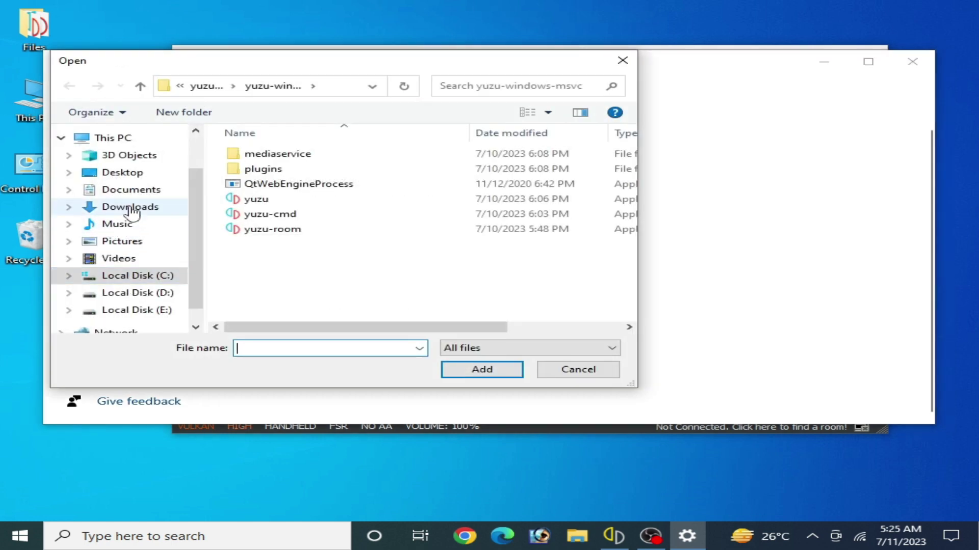
click(130, 173)
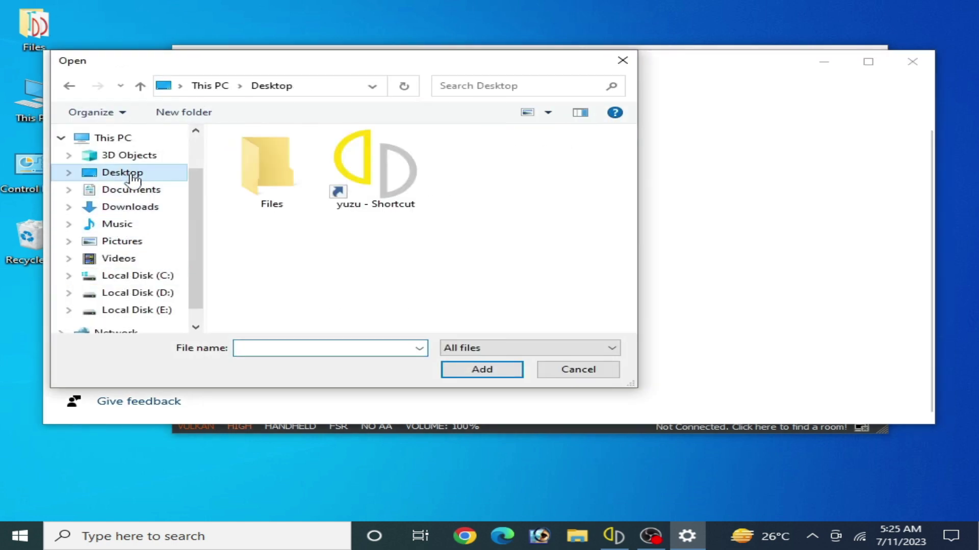
click(363, 176)
right_click(364, 183)
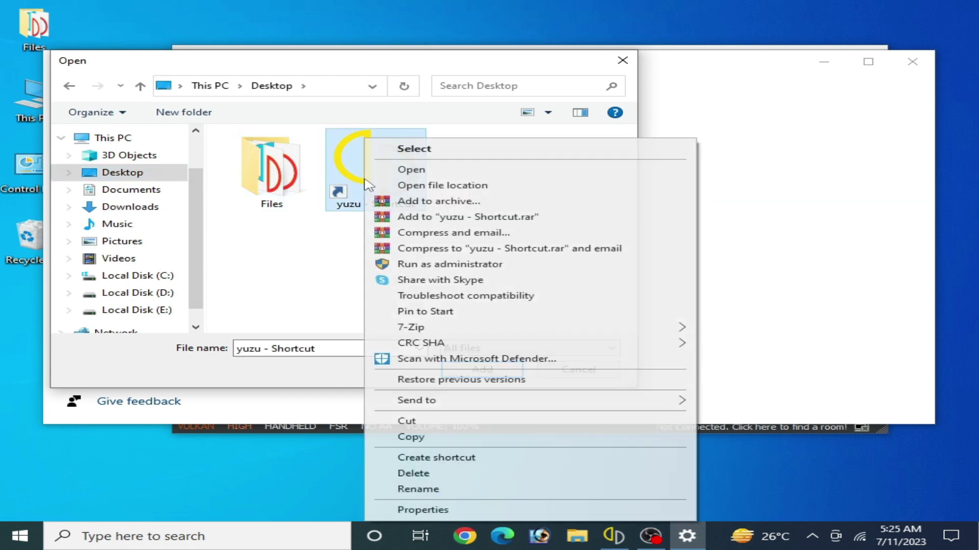
click(427, 186)
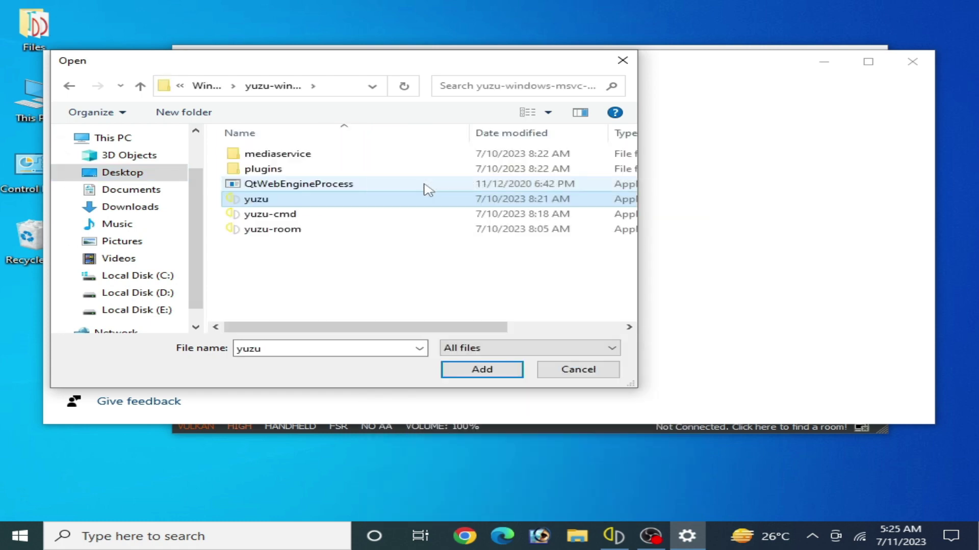
drag(299, 326, 306, 293)
click(488, 371)
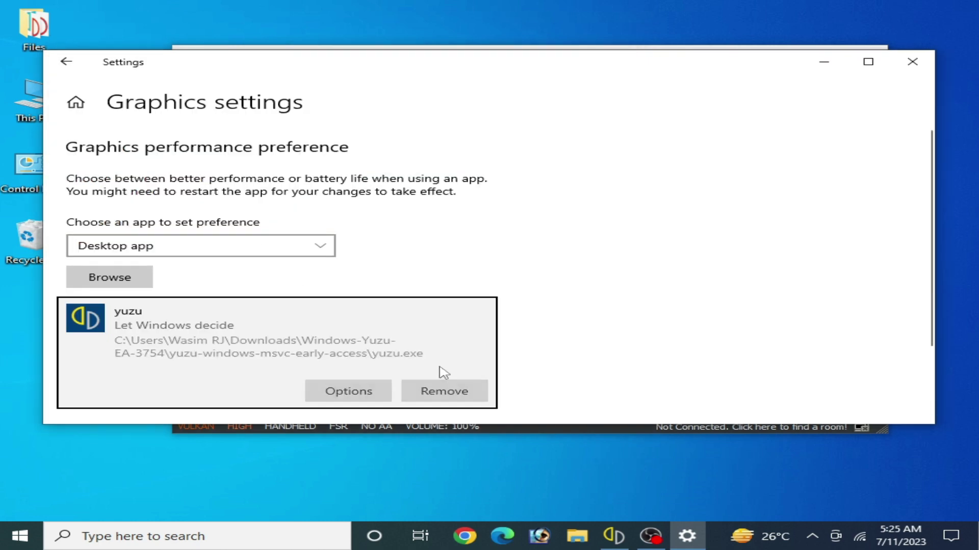
- Give yuzu the High performance graphics preference, save, and close Settings
click(357, 393)
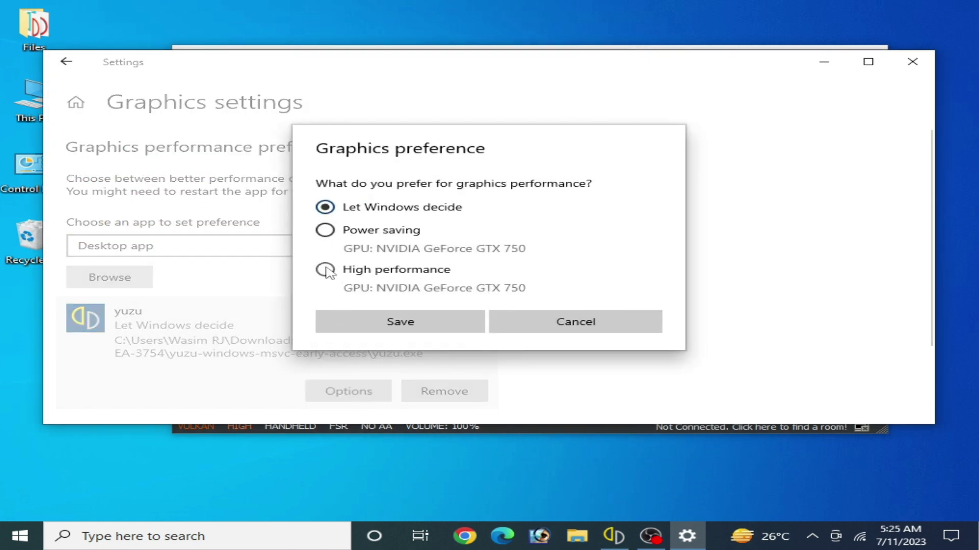
click(403, 322)
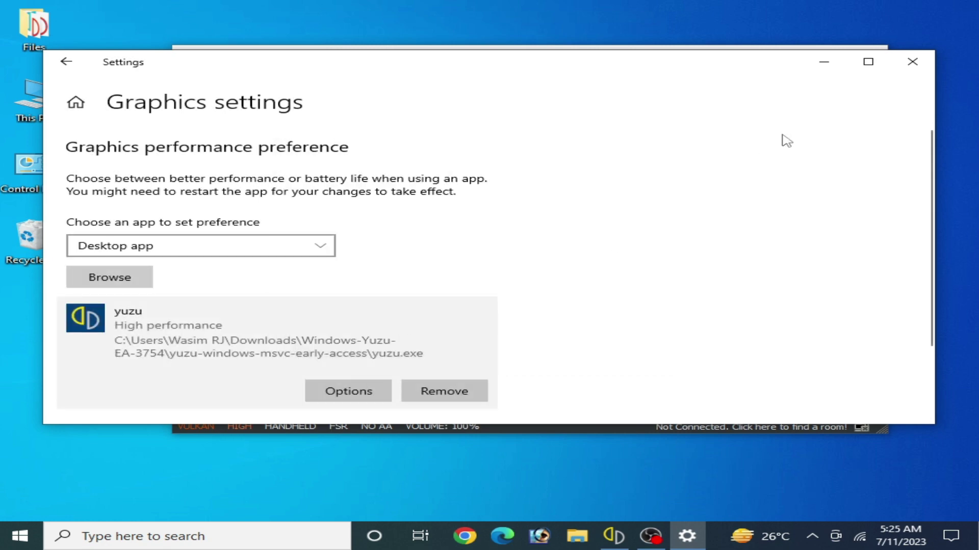
click(911, 63)
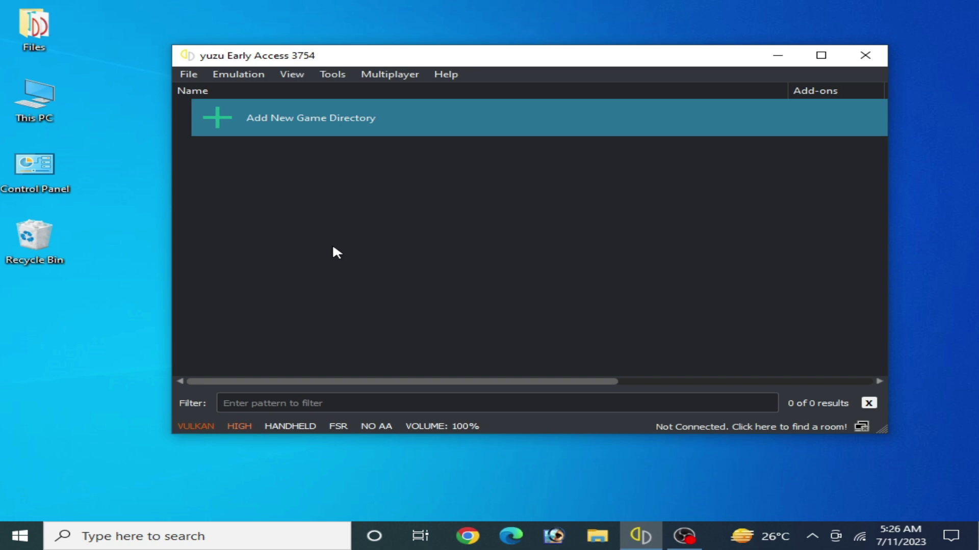
- Launch NVIDIA Control Panel from the desktop menu and go to Manage 3D settings
right_click(139, 299)
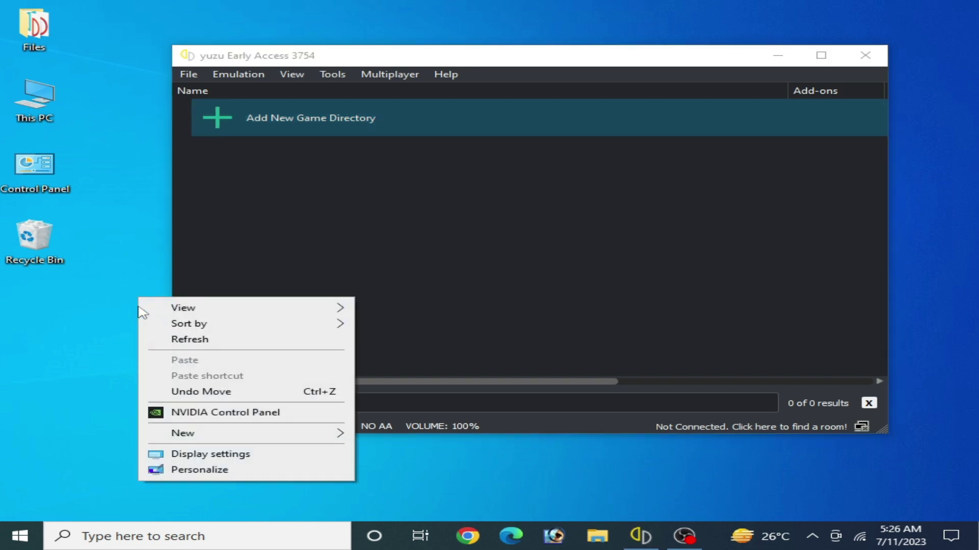
click(186, 413)
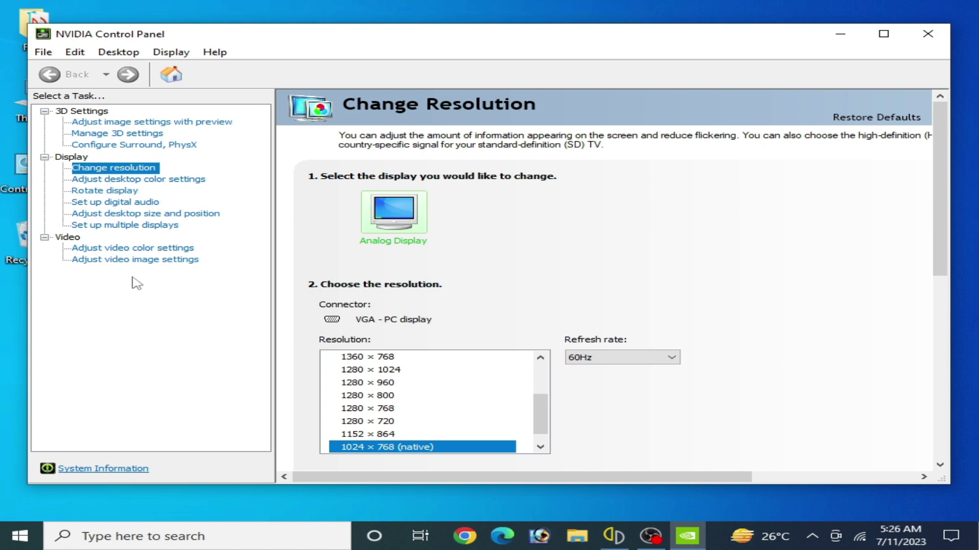
click(121, 134)
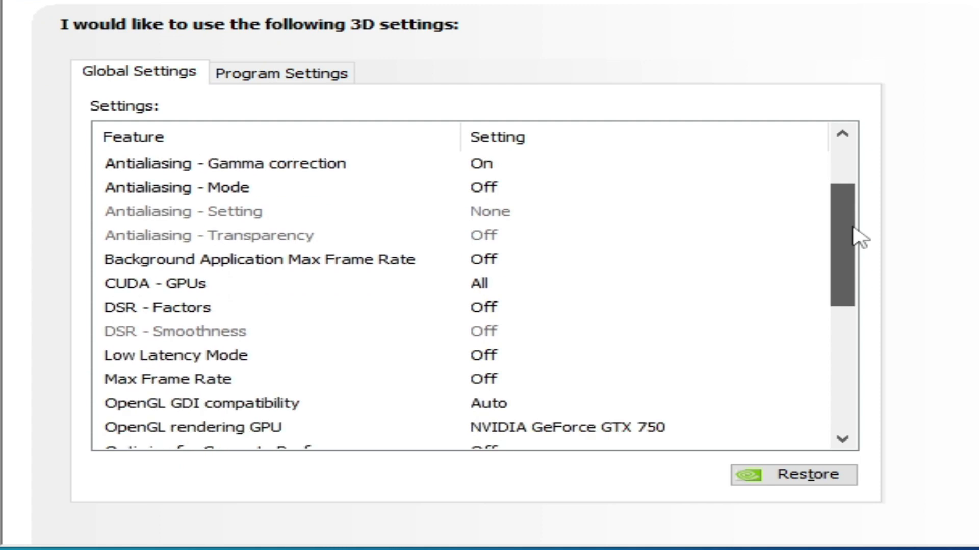
drag(853, 228, 852, 356)
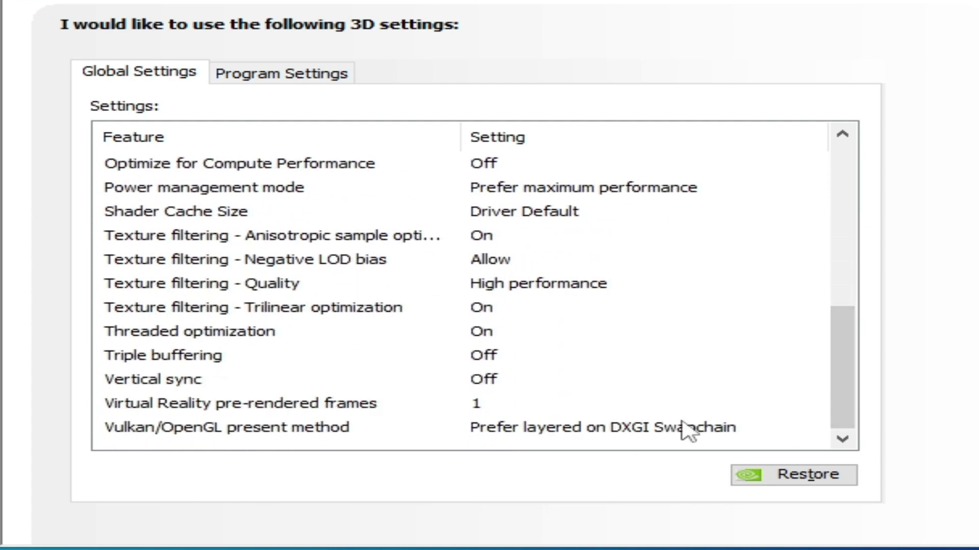
drag(829, 391, 718, 428)
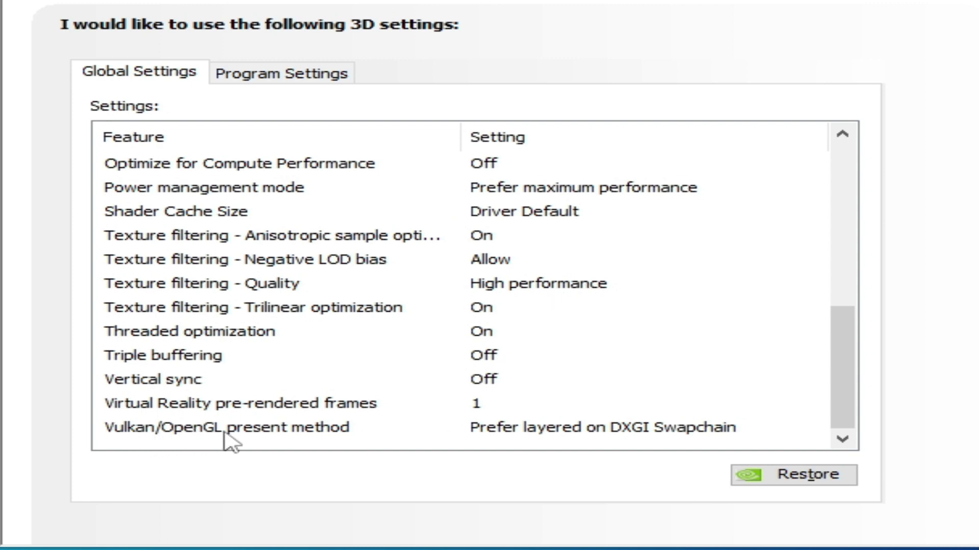
- Set the global Vulkan/OpenGL present method to Prefer layered on DXGI Swapchain and apply
click(531, 431)
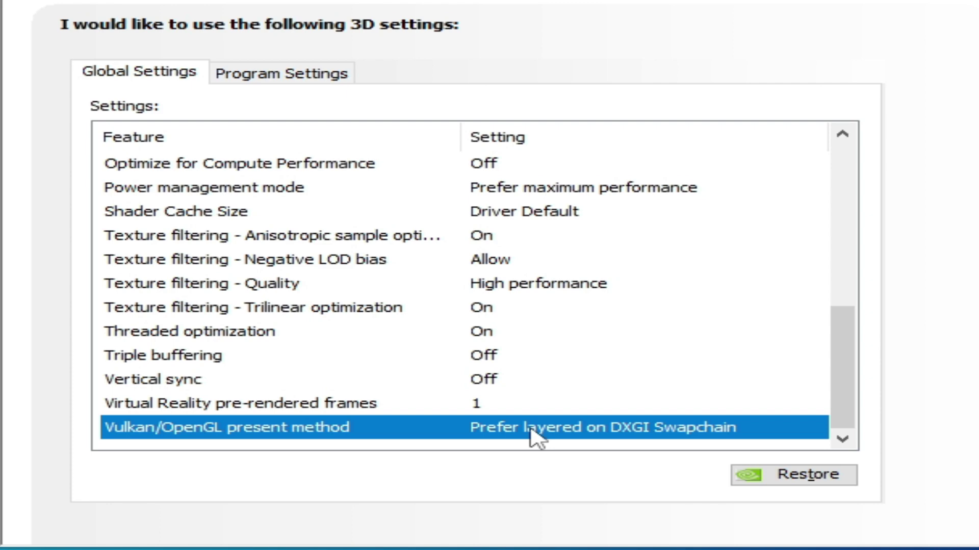
click(530, 433)
click(531, 437)
click(531, 437)
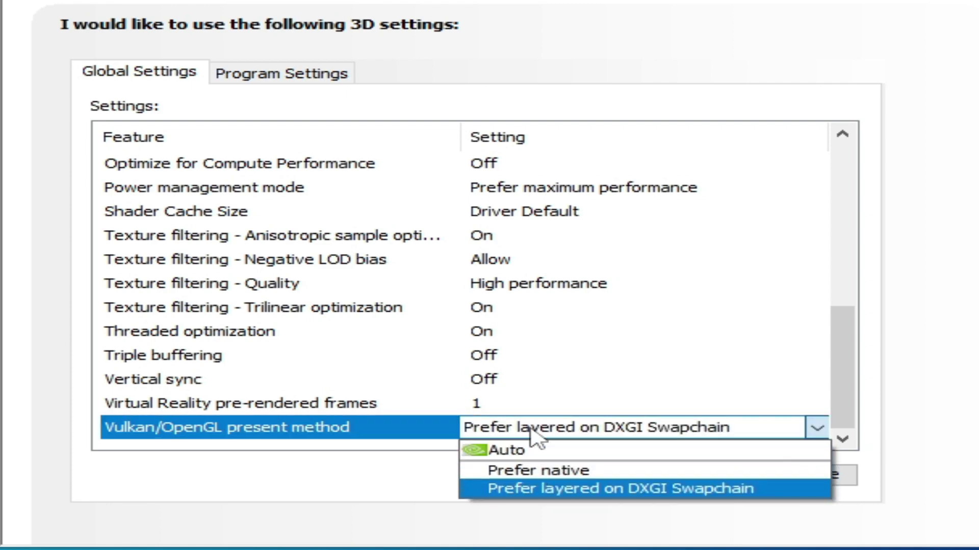
click(547, 490)
scroll(245, 403, up, 3)
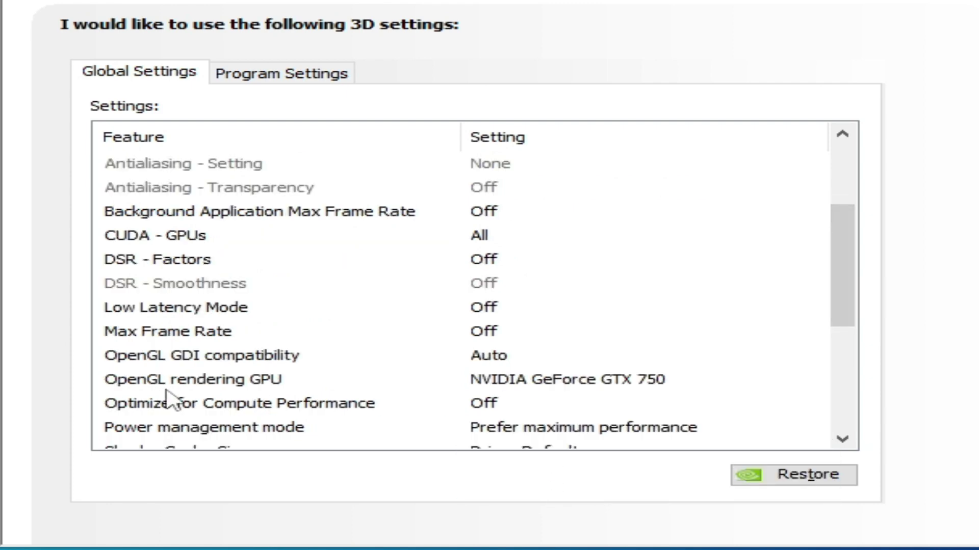
click(559, 382)
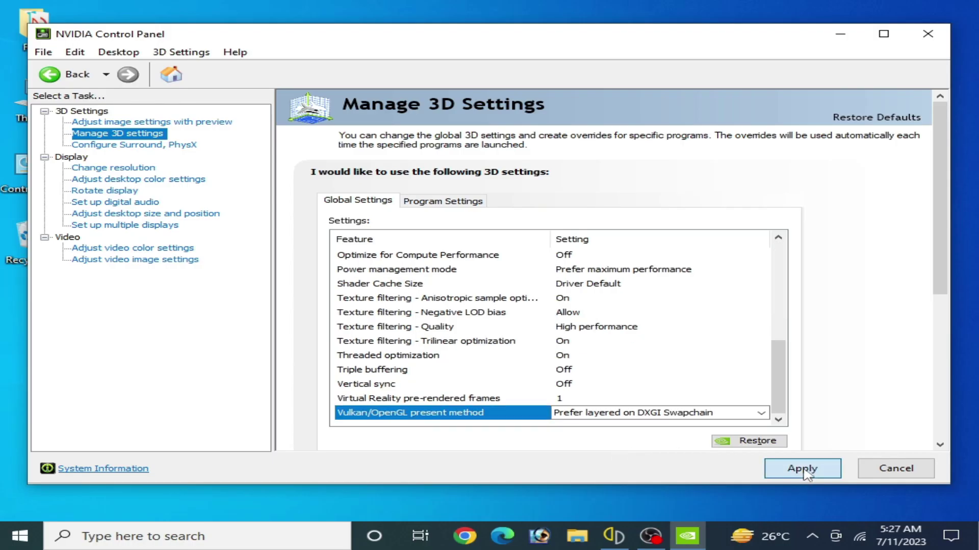
click(807, 472)
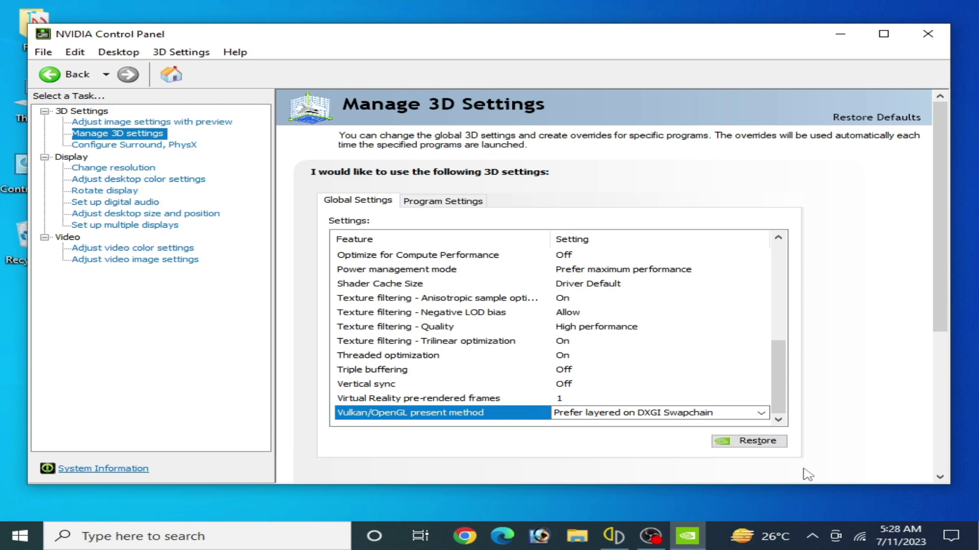
- Keep 'Use the advanced 3D image settings' selected in Adjust image settings with preview
click(115, 127)
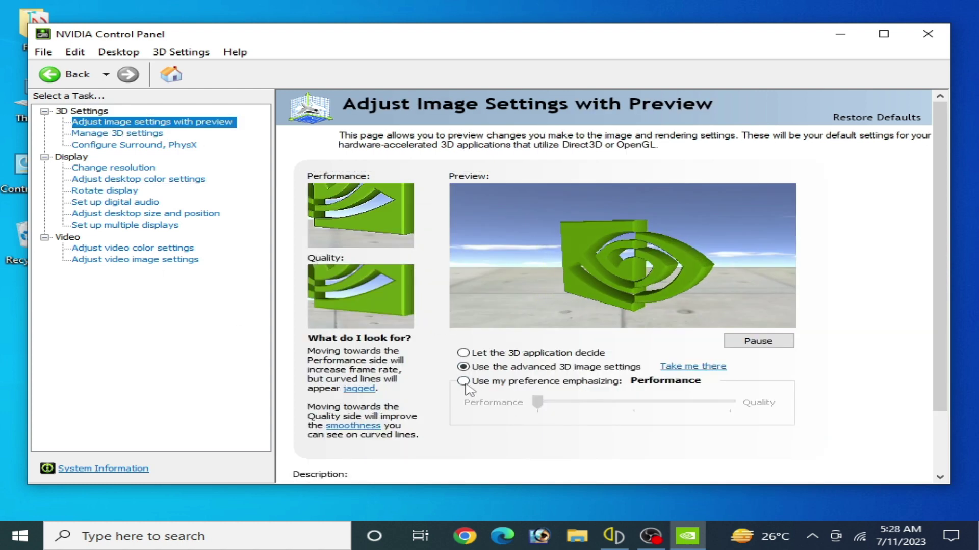
click(464, 382)
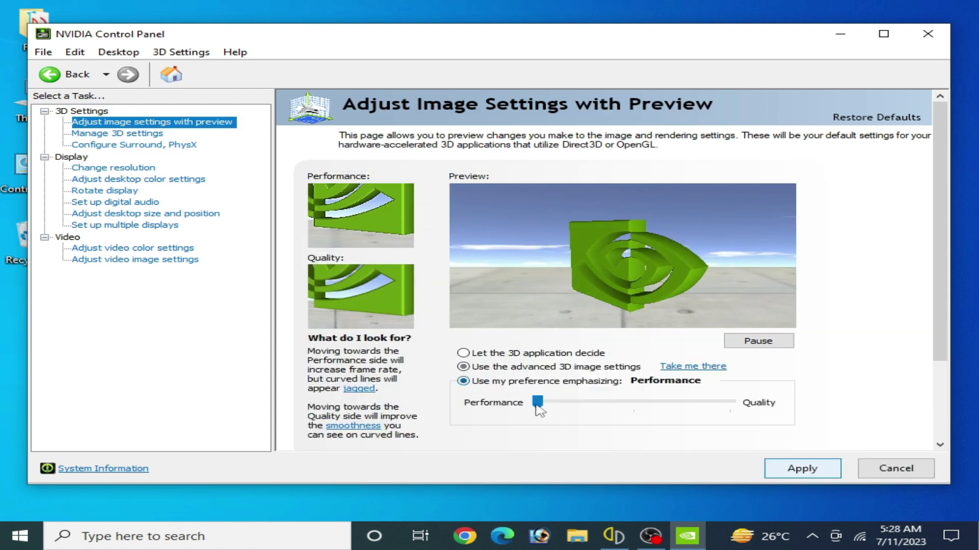
click(463, 367)
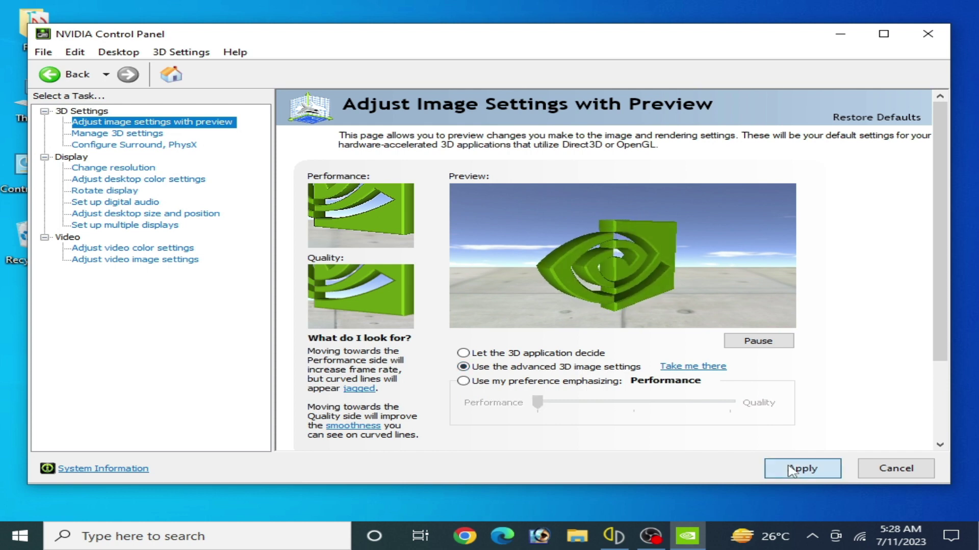
- Set the PhysX processor to NVIDIA GeForce GTX 750 in Configure Surround, PhysX and apply
click(109, 145)
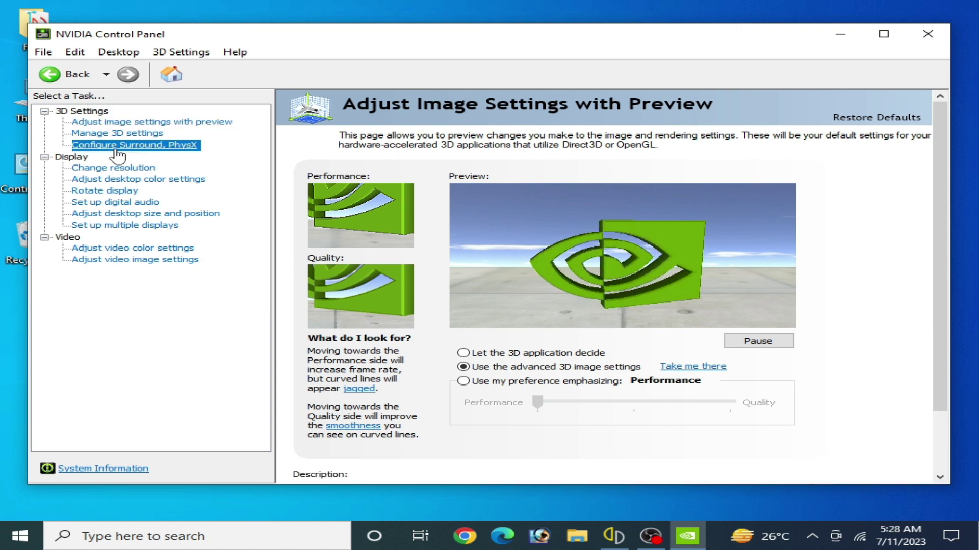
click(708, 227)
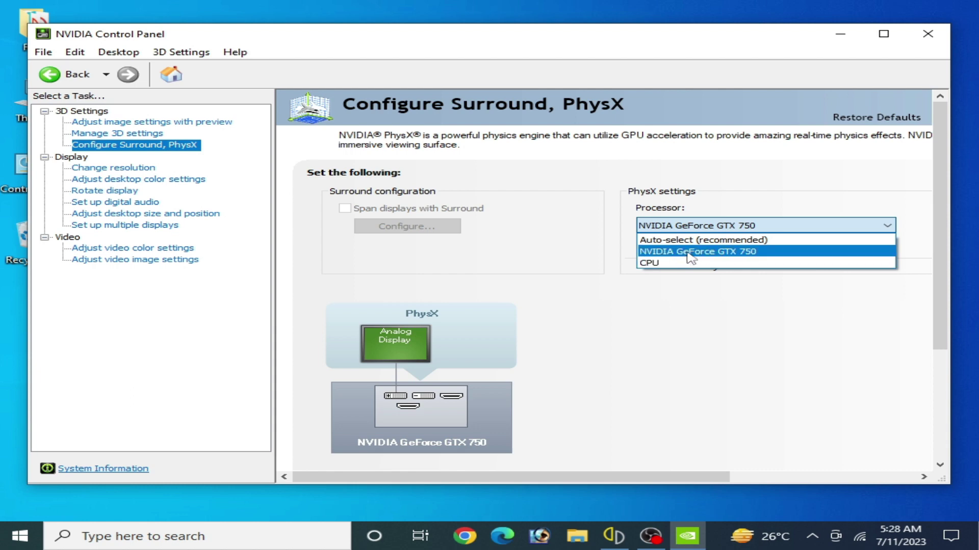
click(689, 252)
click(682, 226)
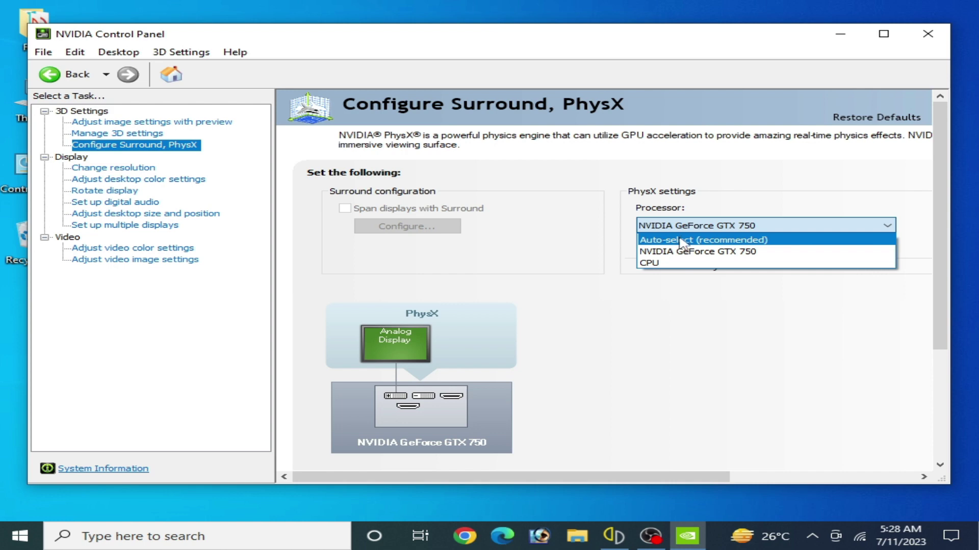
click(682, 240)
click(683, 226)
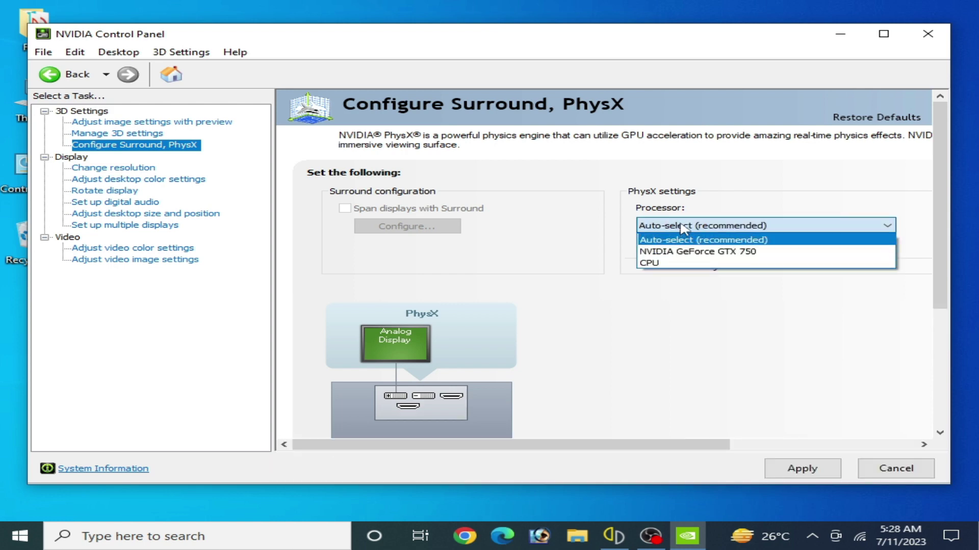
click(690, 252)
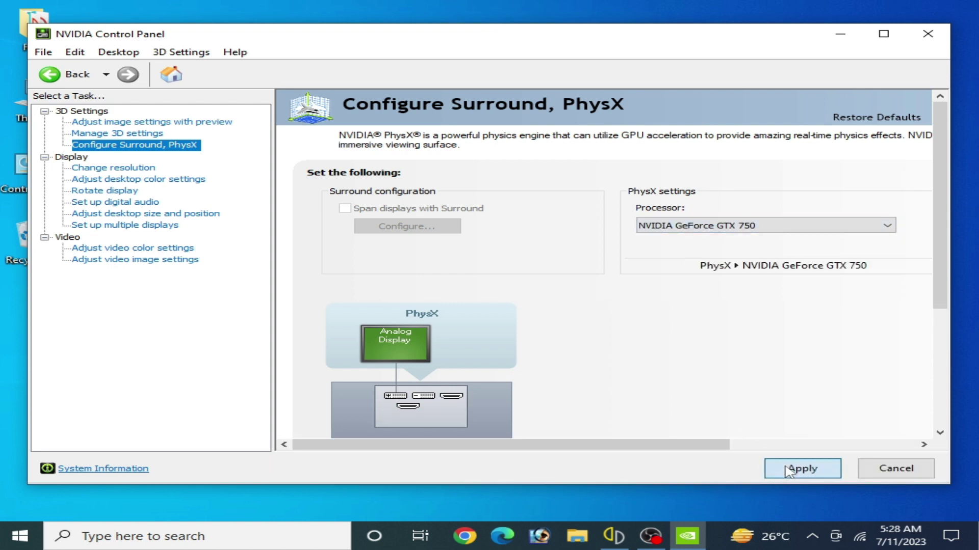
click(789, 470)
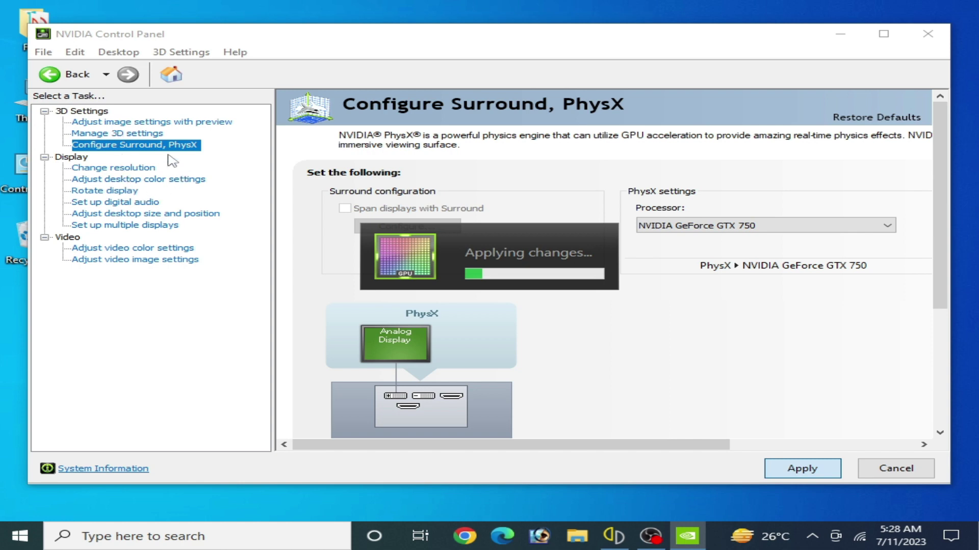
- Start adding a program under Manage 3D settings' Program Settings tab
click(121, 134)
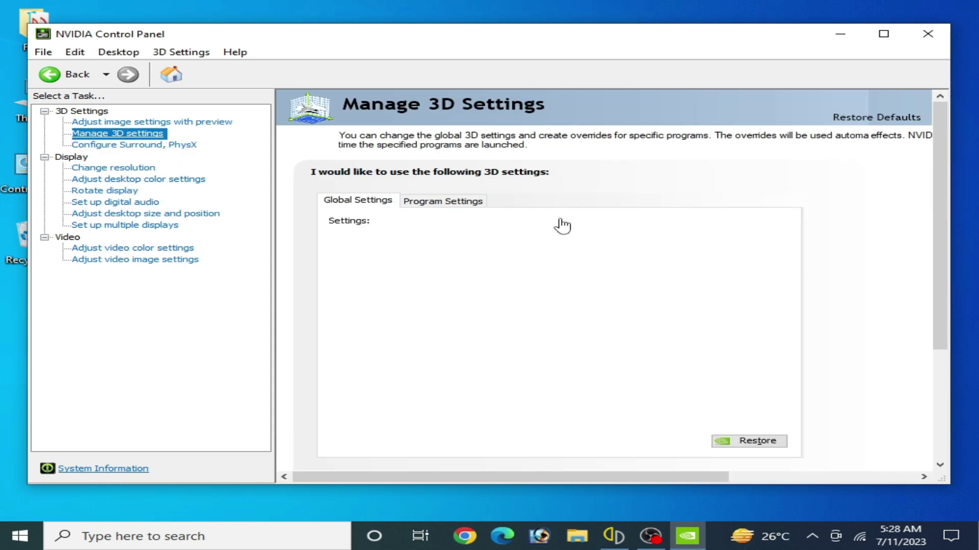
click(437, 203)
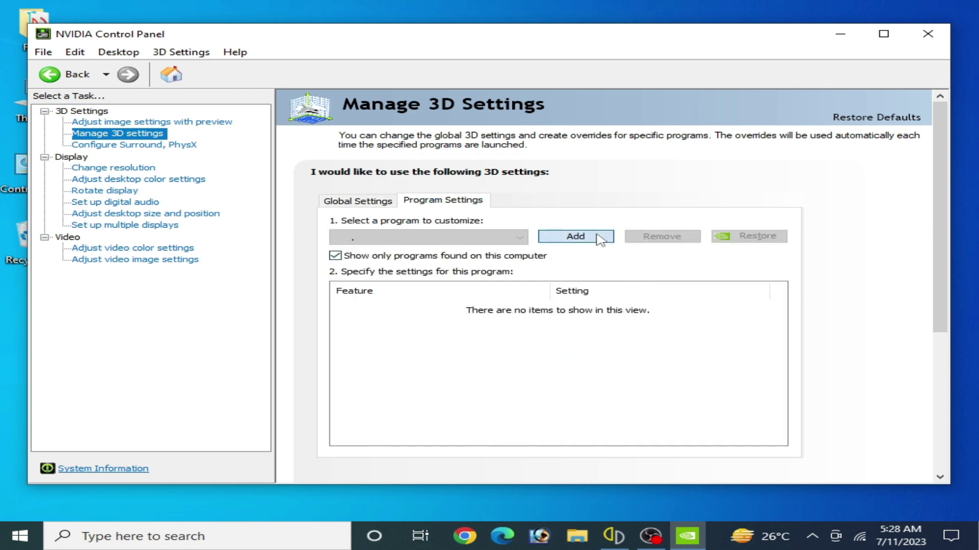
click(599, 237)
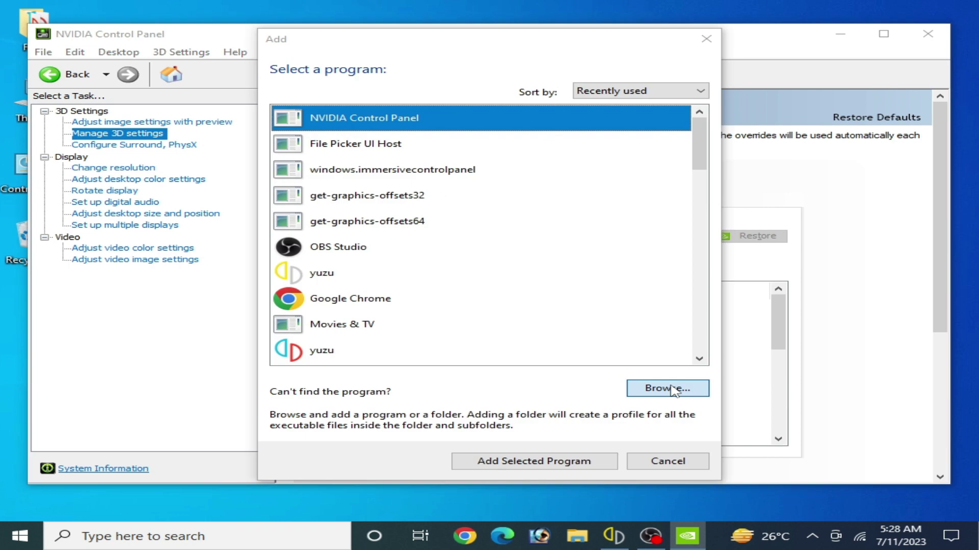
click(665, 388)
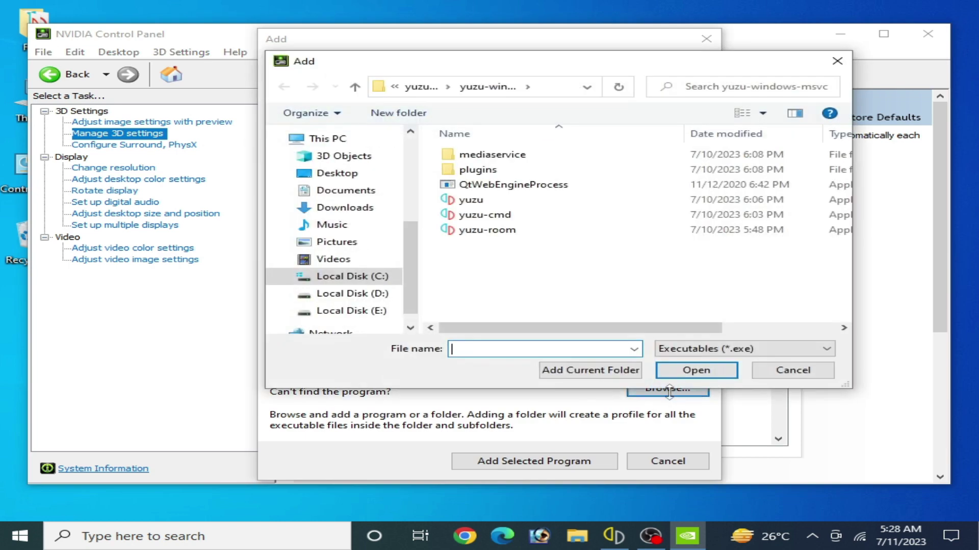
- Add yuzu.exe from the desktop shortcut's target folder, apply the profile, and close the panel
click(340, 174)
click(593, 174)
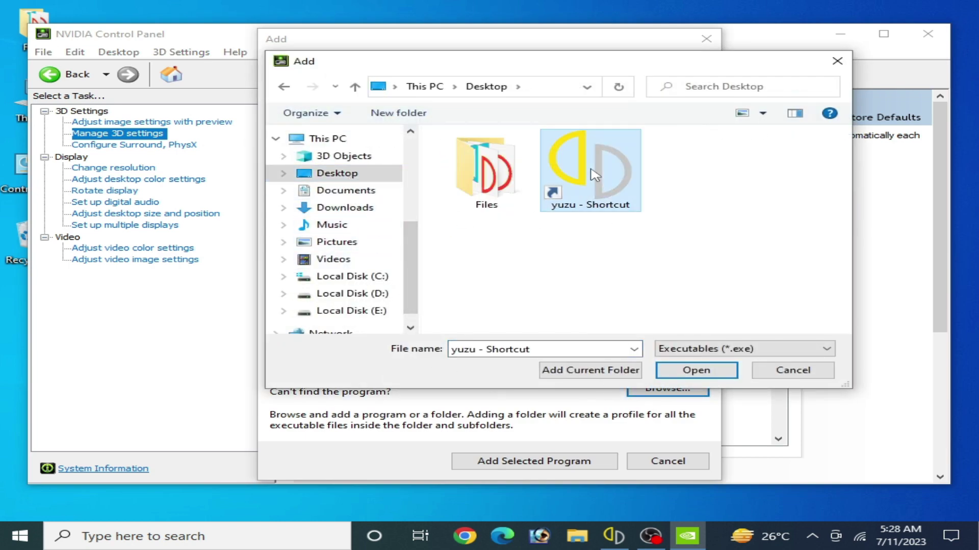
right_click(600, 175)
click(640, 185)
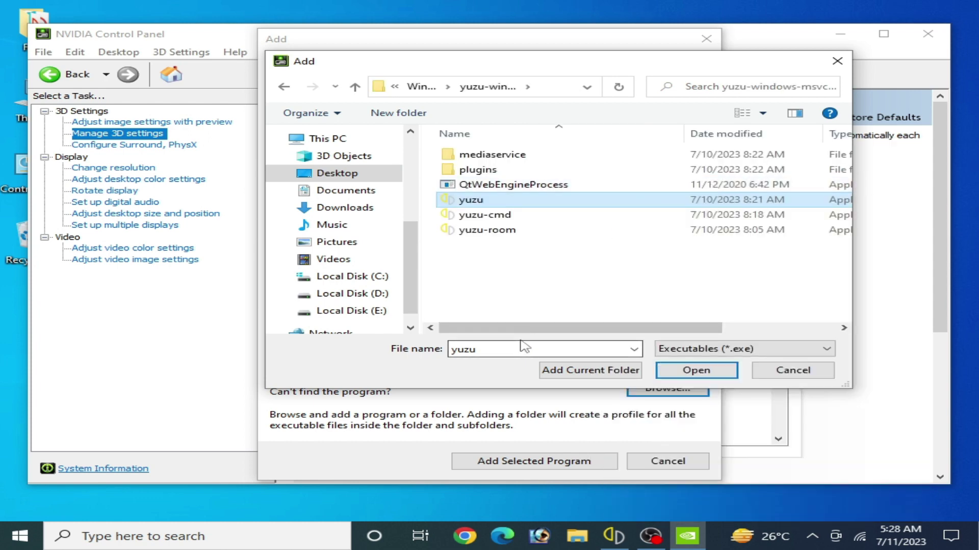
scroll(616, 336, right, 3)
scroll(617, 336, left, 3)
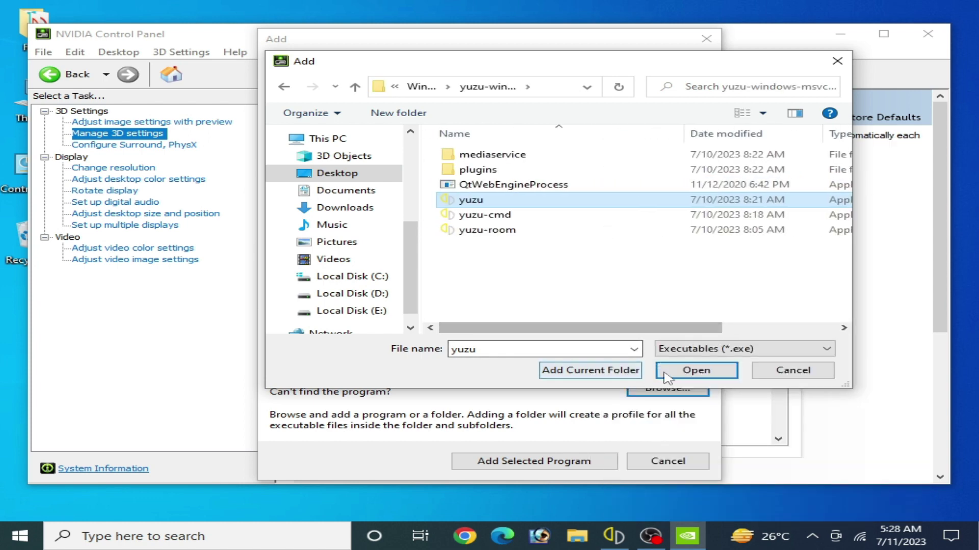
click(696, 370)
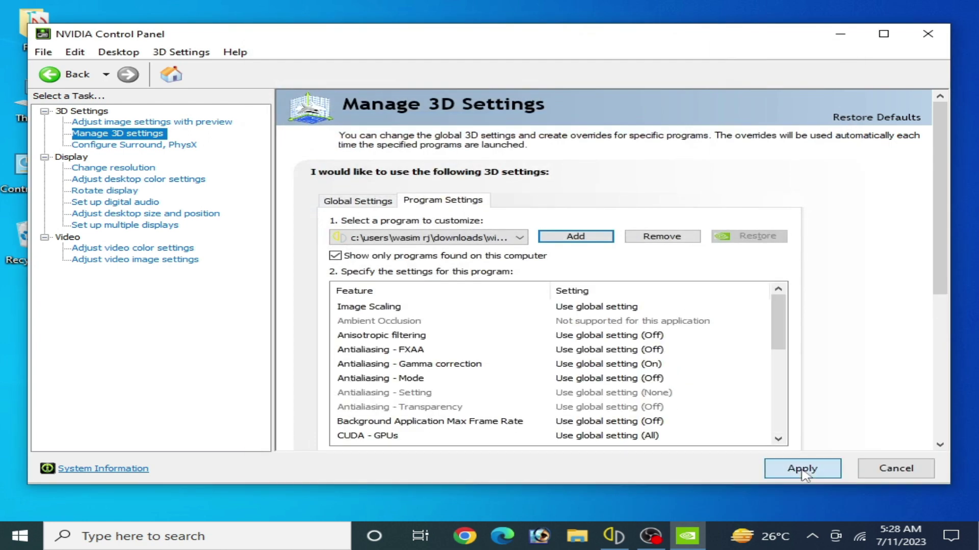
click(802, 470)
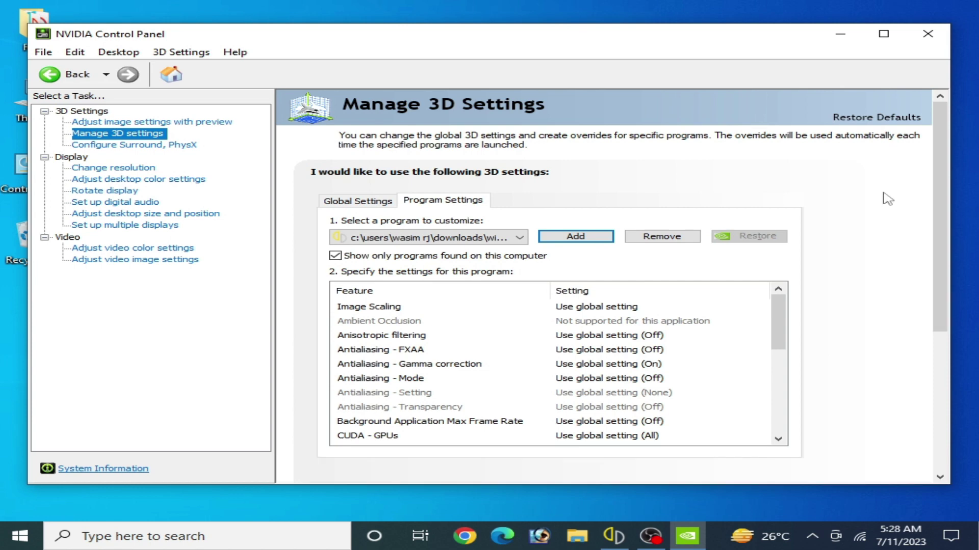
click(928, 33)
click(231, 75)
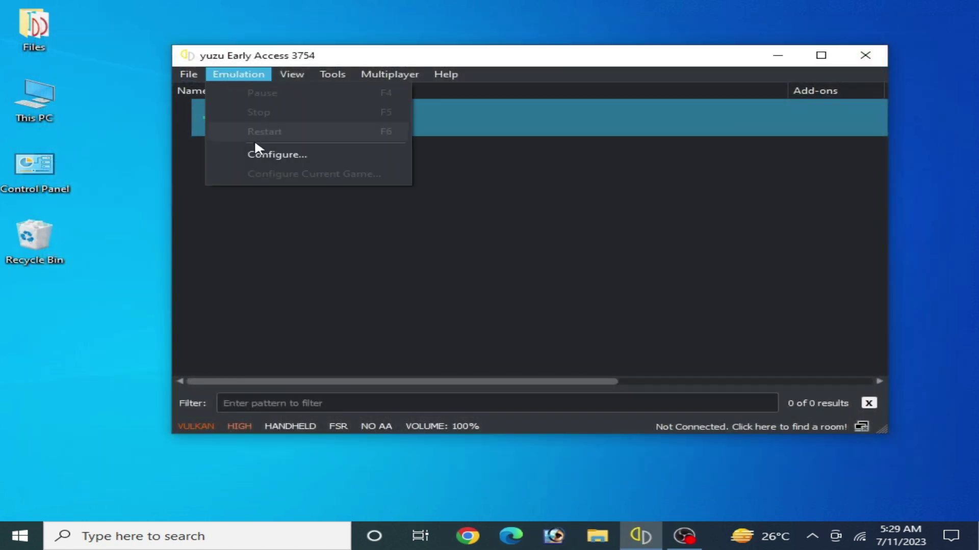
click(272, 155)
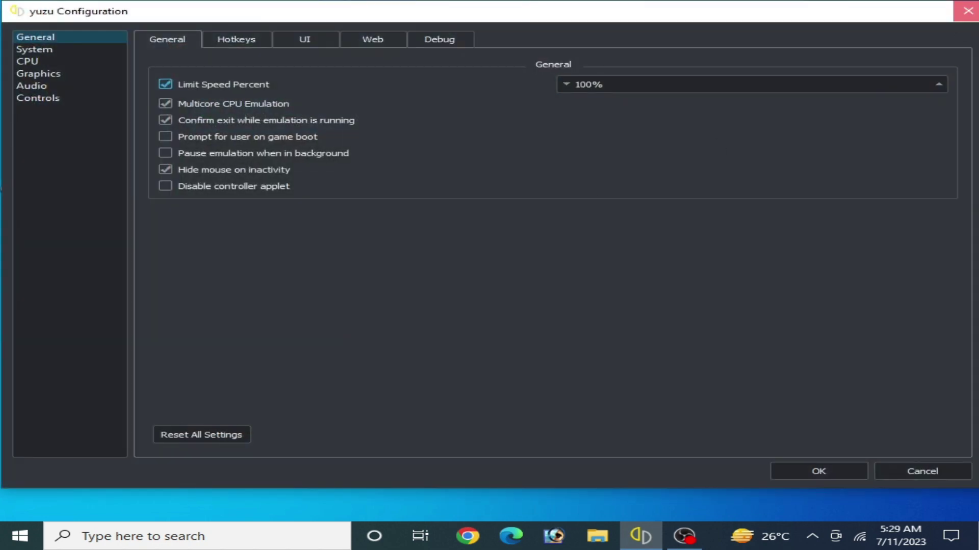
click(964, 12)
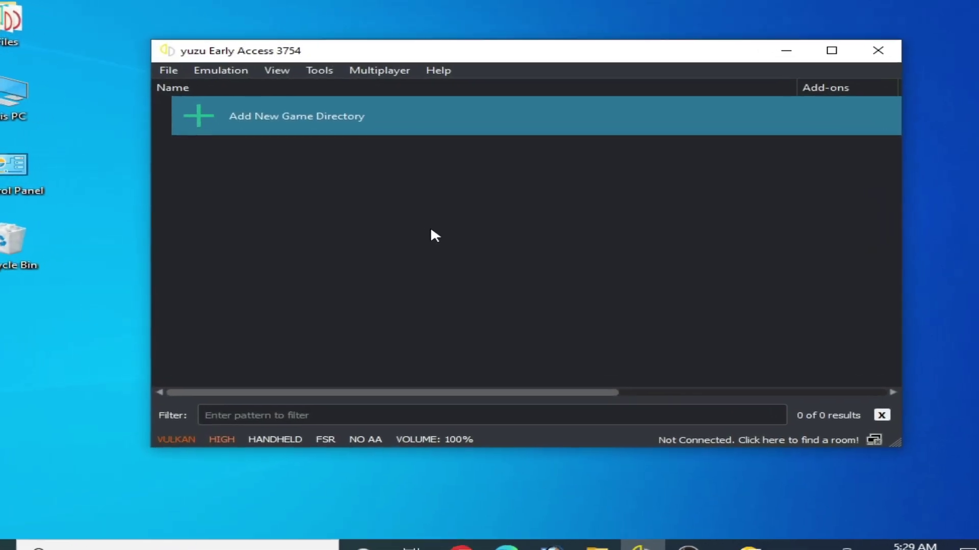